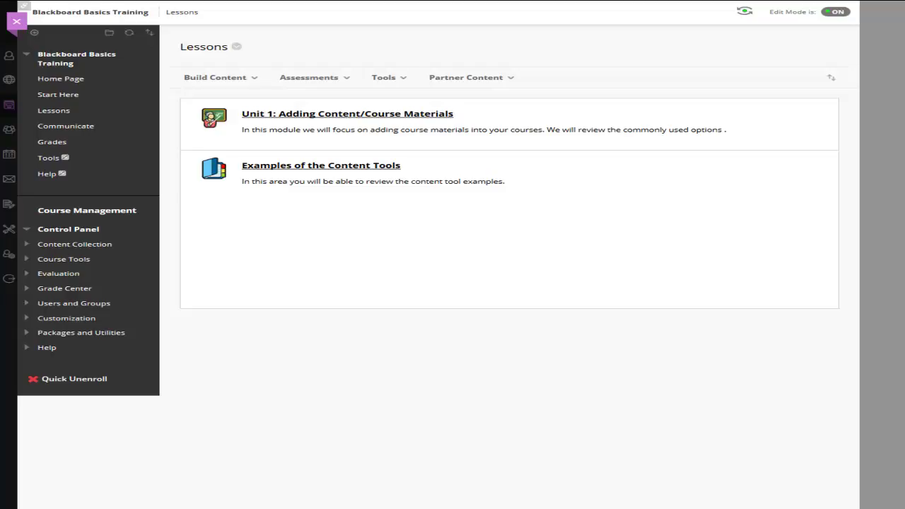
Choose Audio from the Lessons page's Build Content menu.
left_click(286, 79)
left_click(247, 79)
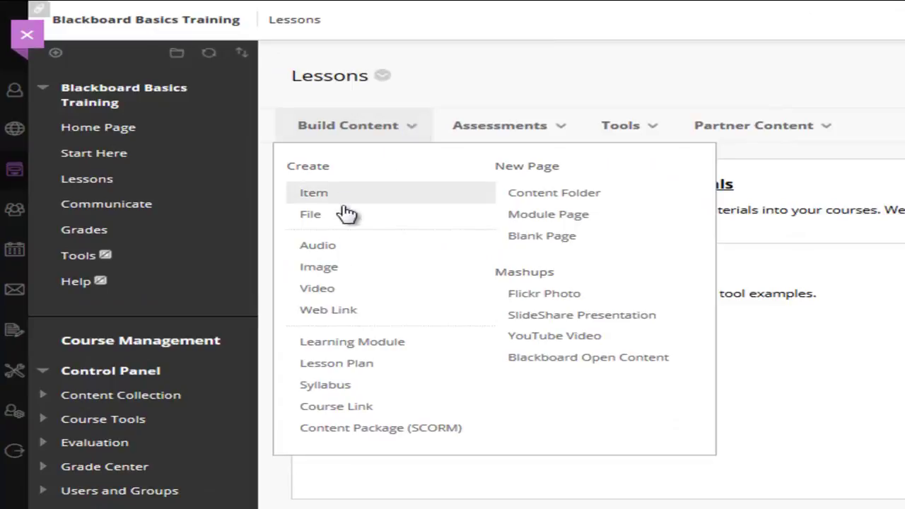
left_click(316, 247)
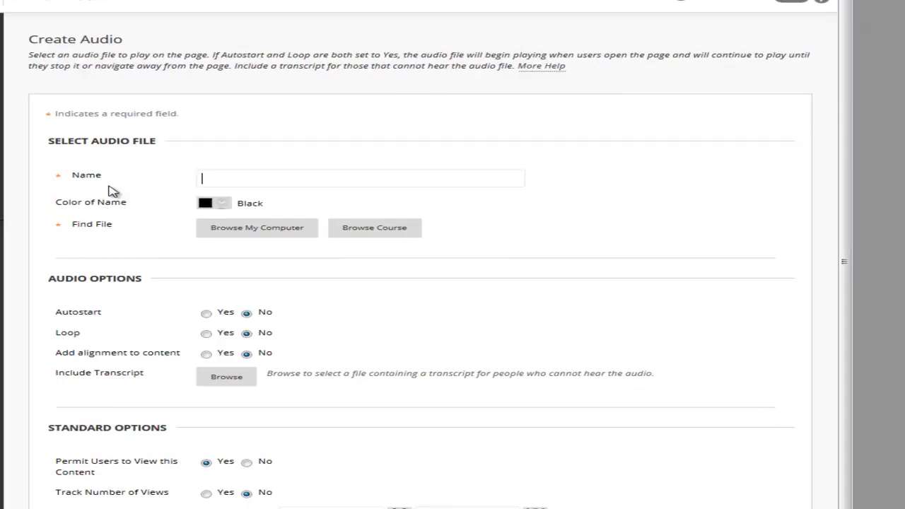
Name the audio item 'Chapter 1 Audio Lecture' and attach staleyCS4e_ch01_iaudio.mp3 from the computer.
type("Chapter 1")
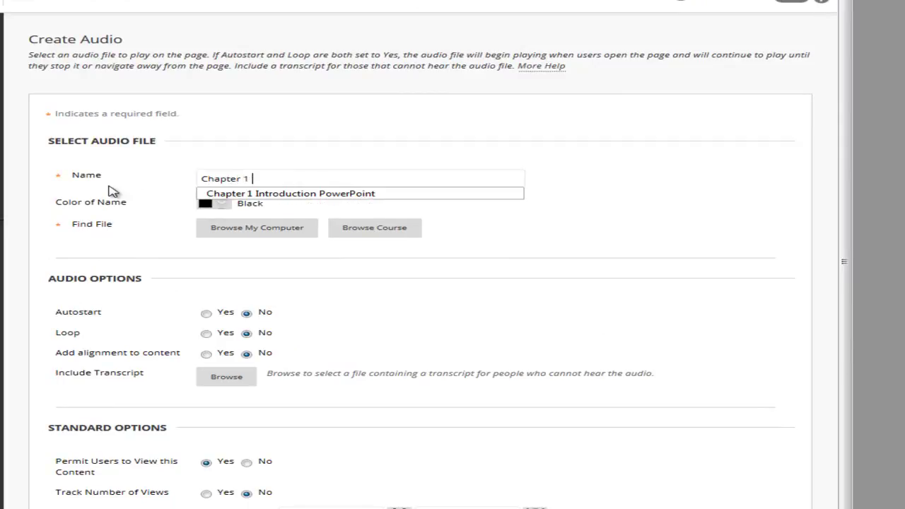
type(" Audio")
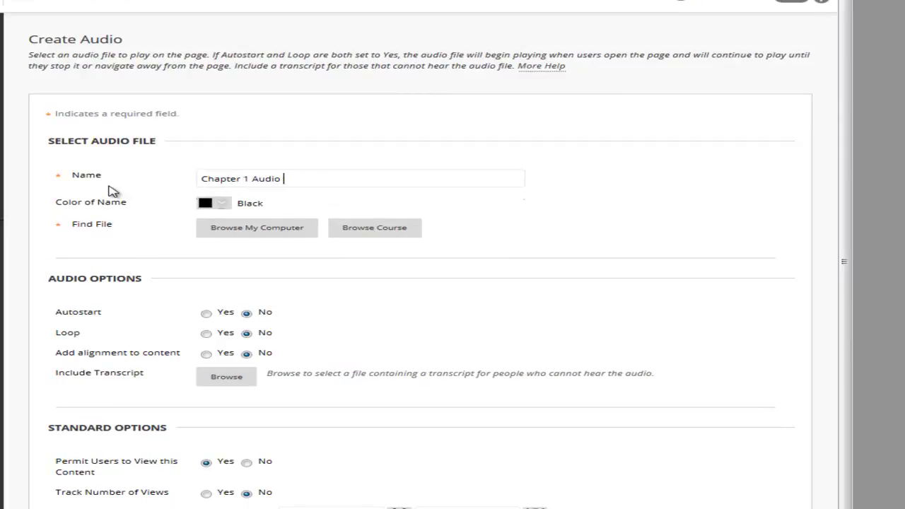
type(" Lecture")
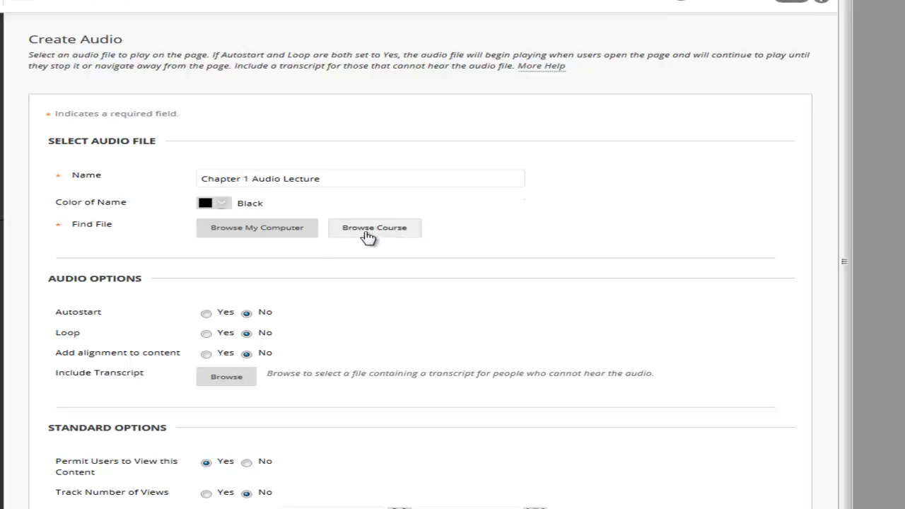
left_click(277, 235)
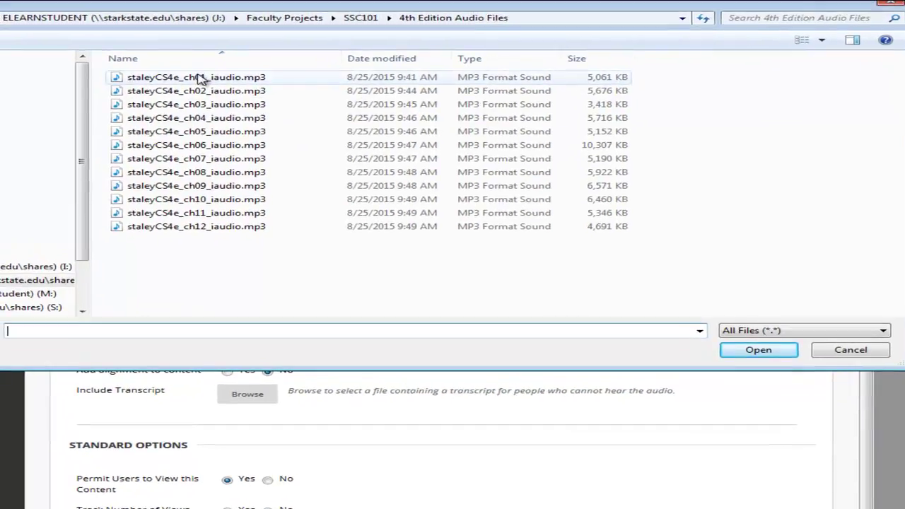
left_click(179, 64)
left_click(759, 349)
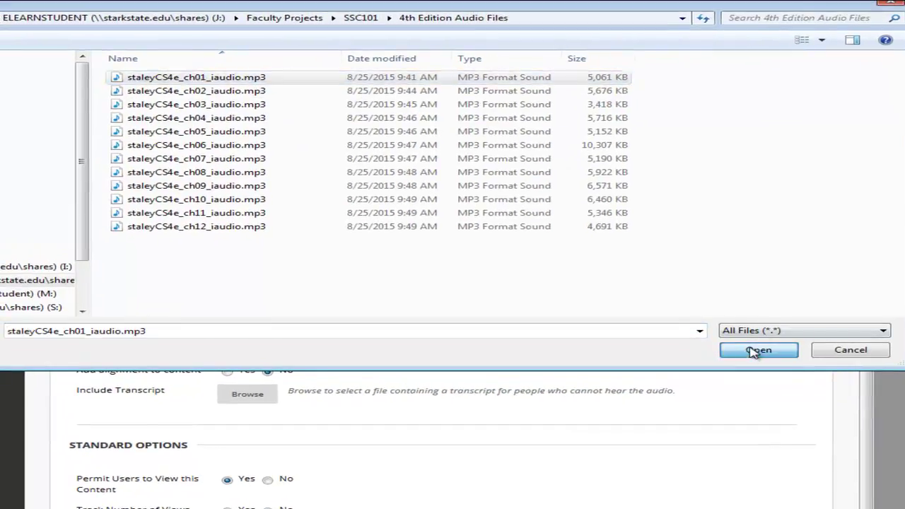
scroll(743, 364, "down", 1)
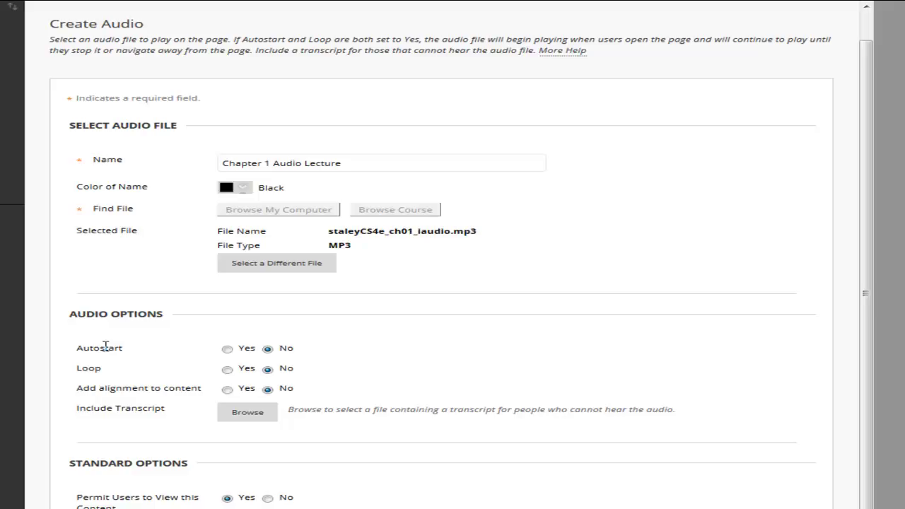
Submit the Create Audio form to add Chapter 1 Audio Lecture to Lessons.
scroll(105, 346, "down", 3)
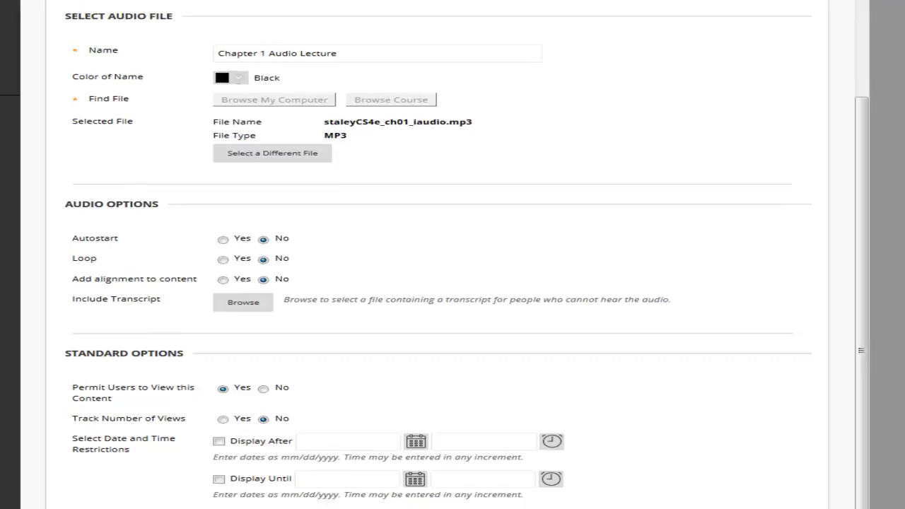
left_click(747, 490)
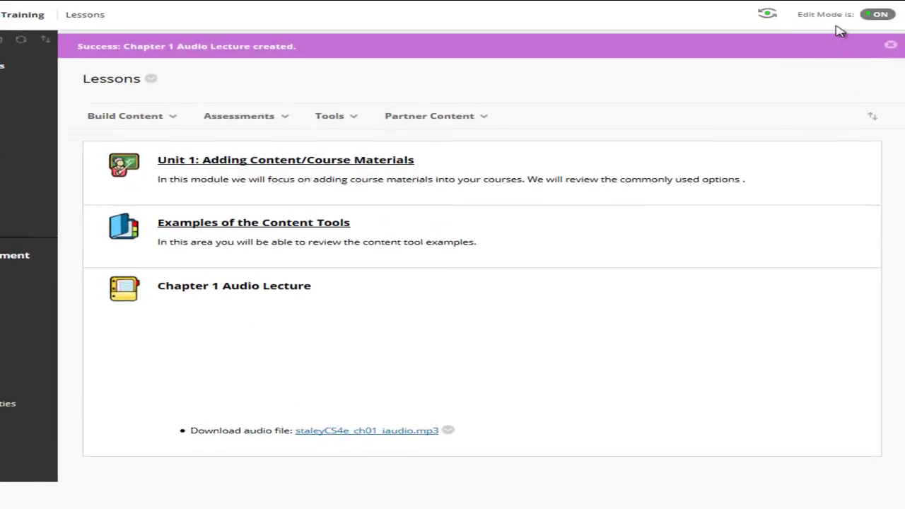
Check the Lessons page in Student Preview.
left_click(778, 20)
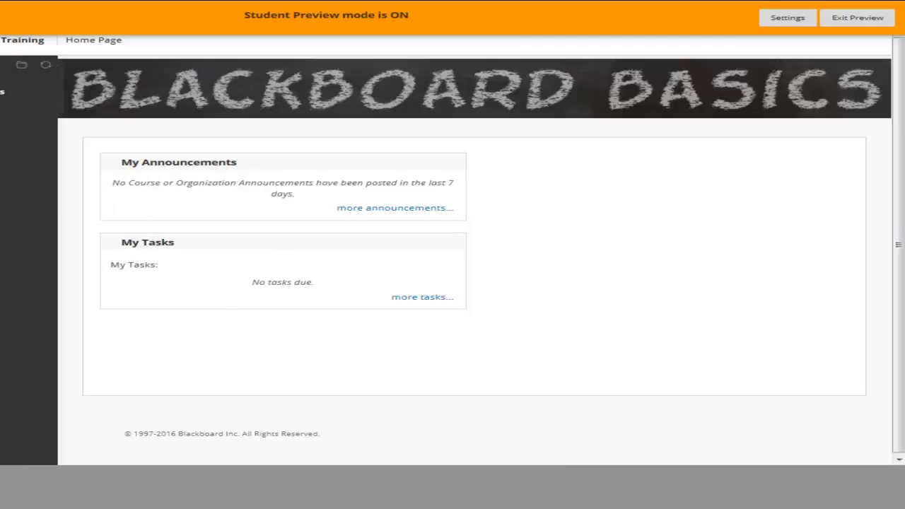
left_click(22, 156)
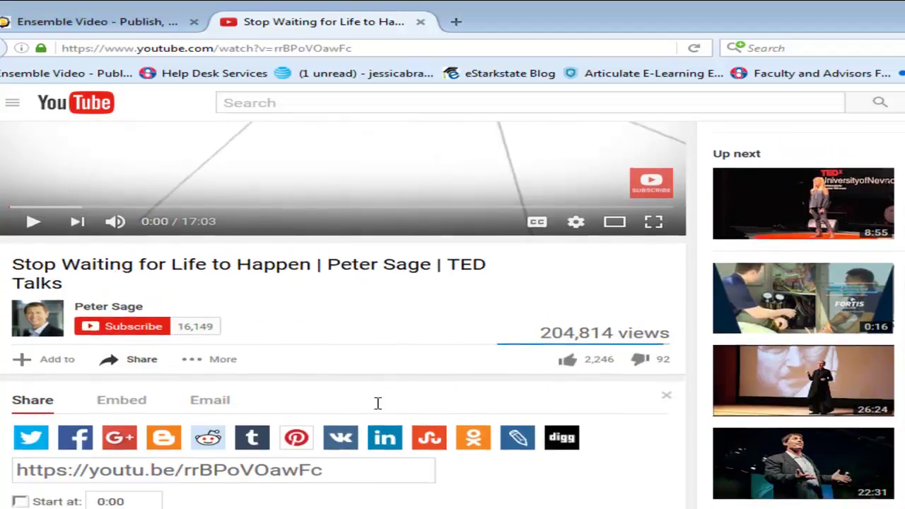
scroll(378, 401, "down", 2)
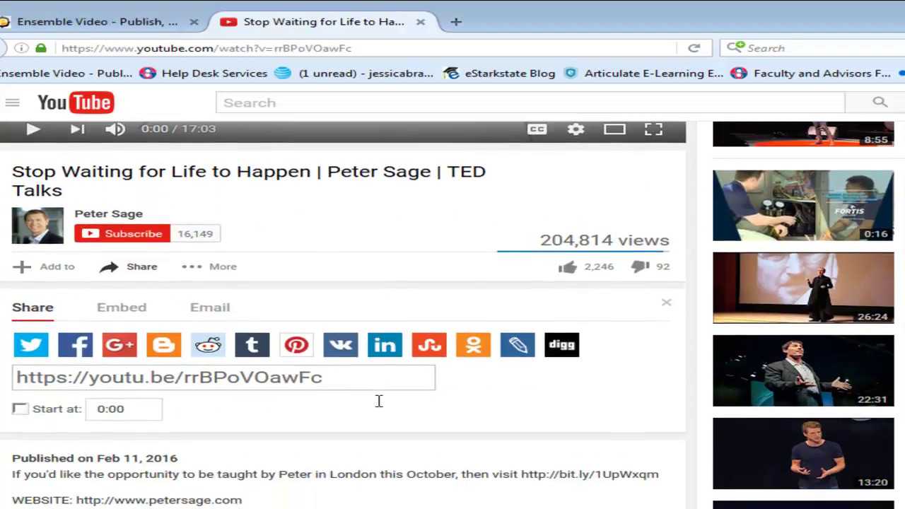
left_click(36, 315)
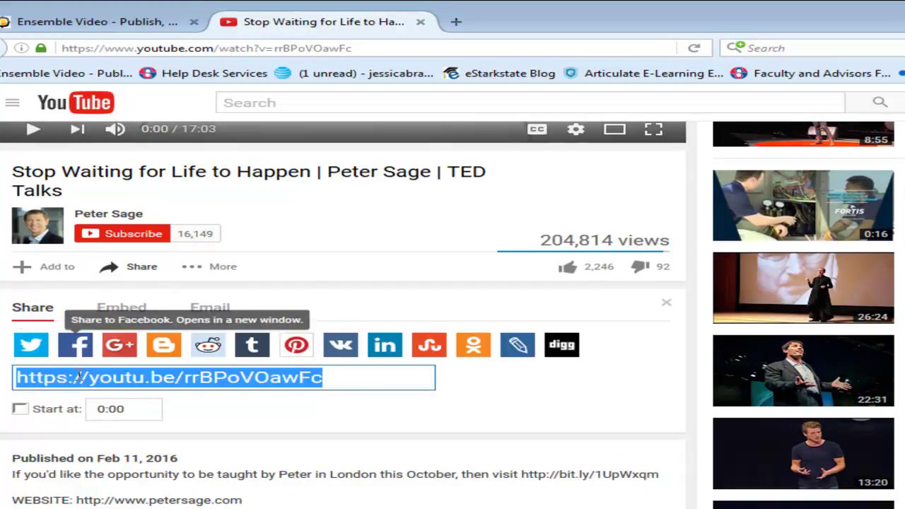
right_click(44, 379)
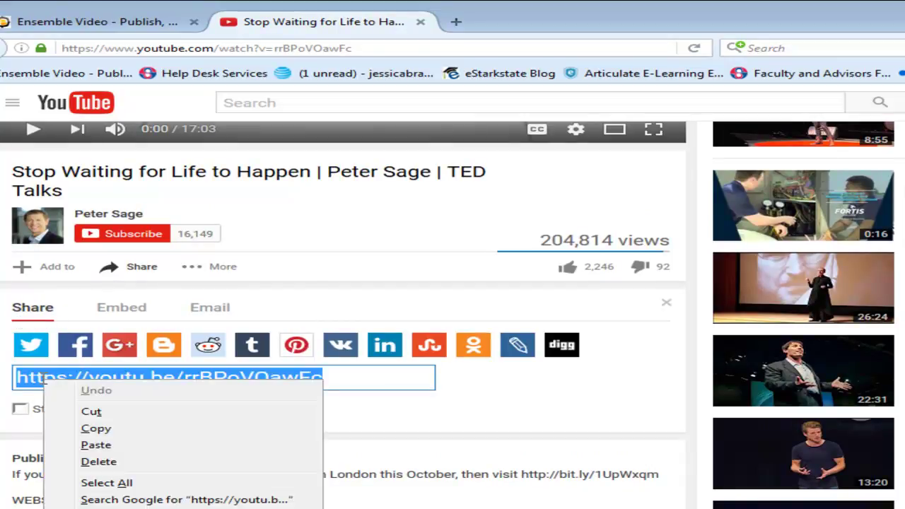
left_click(107, 428)
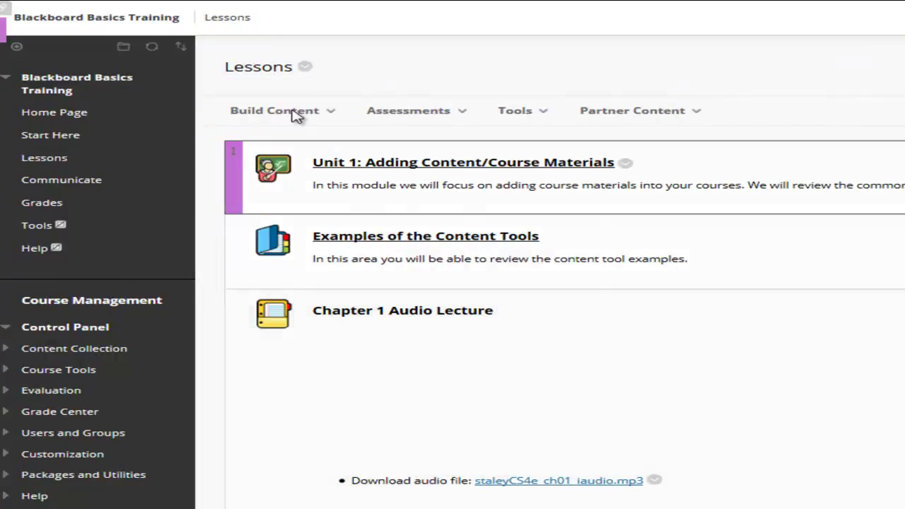
Start a Video item from Build Content named 'Ted Talk over Stop Waiting for Life to Happer'.
left_click(313, 122)
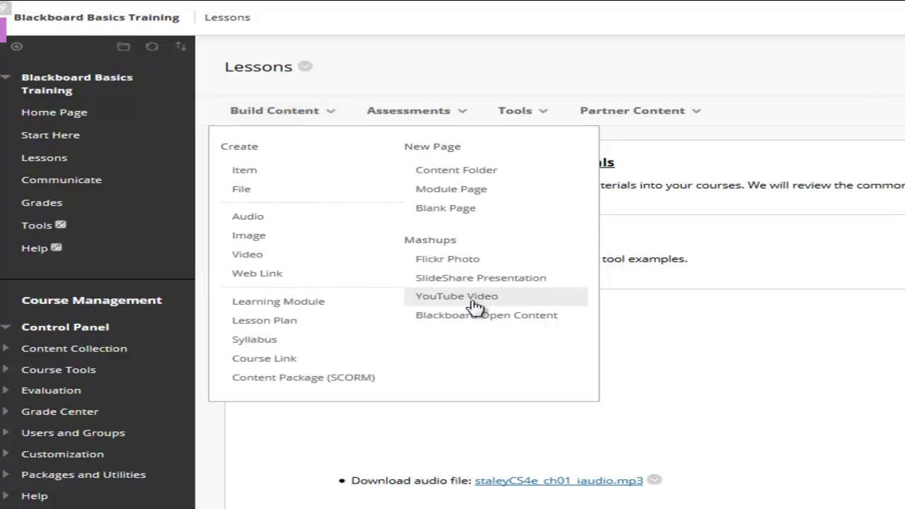
left_click(266, 256)
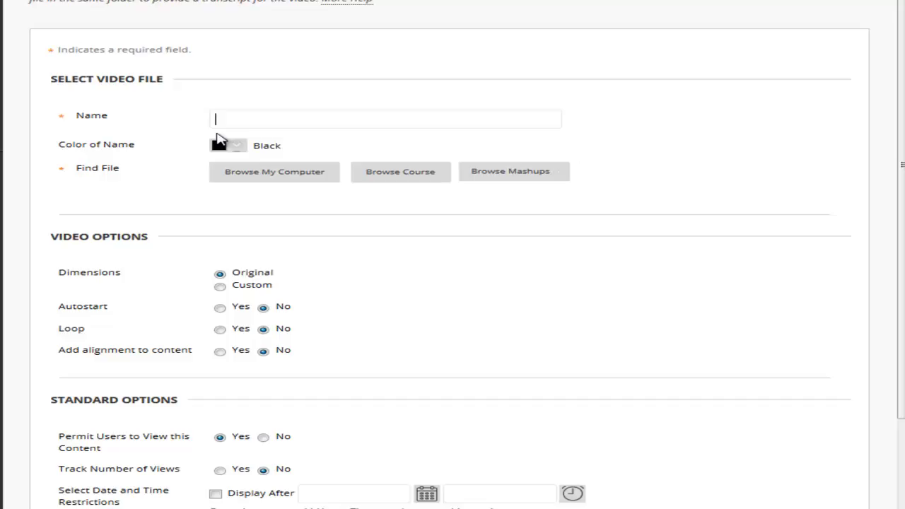
type("Ted T")
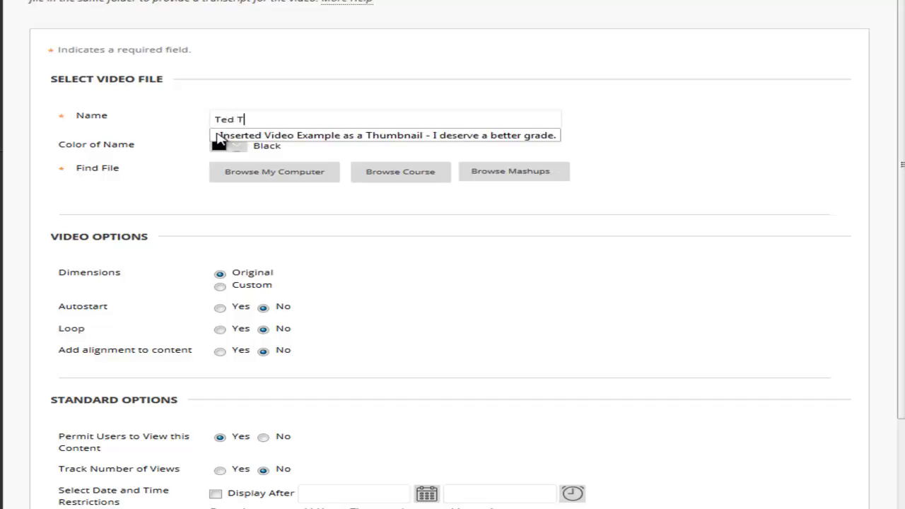
type("alk o")
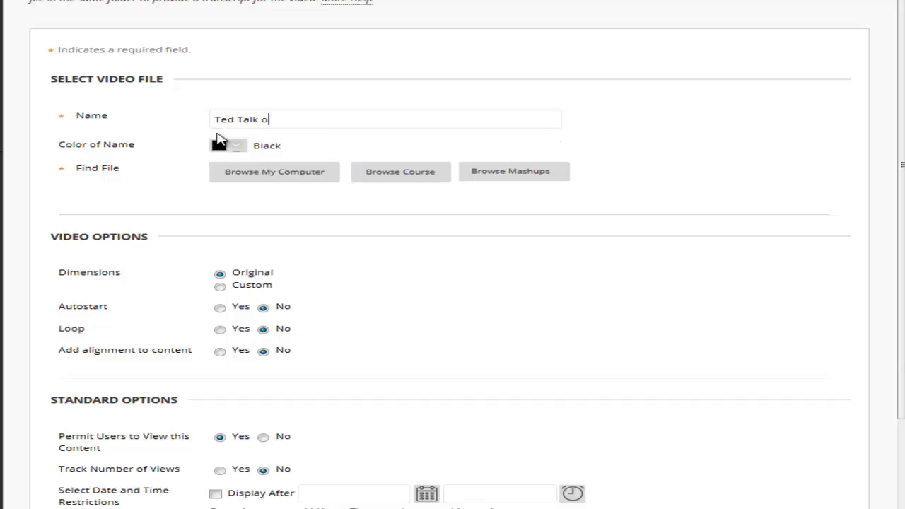
type("ver Sto")
key("BackSpace")
type("top Waig")
key("BackSpace")
type("ting ")
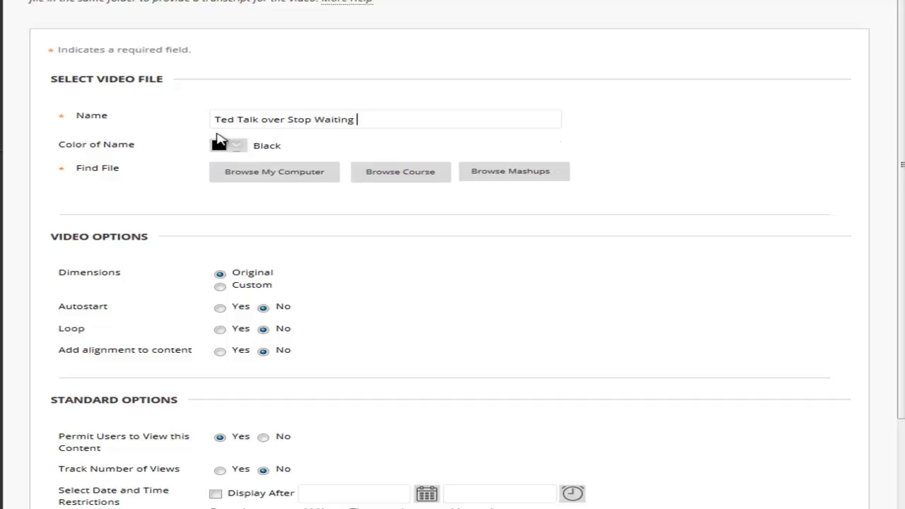
type("for Life to Hp")
type("pper")
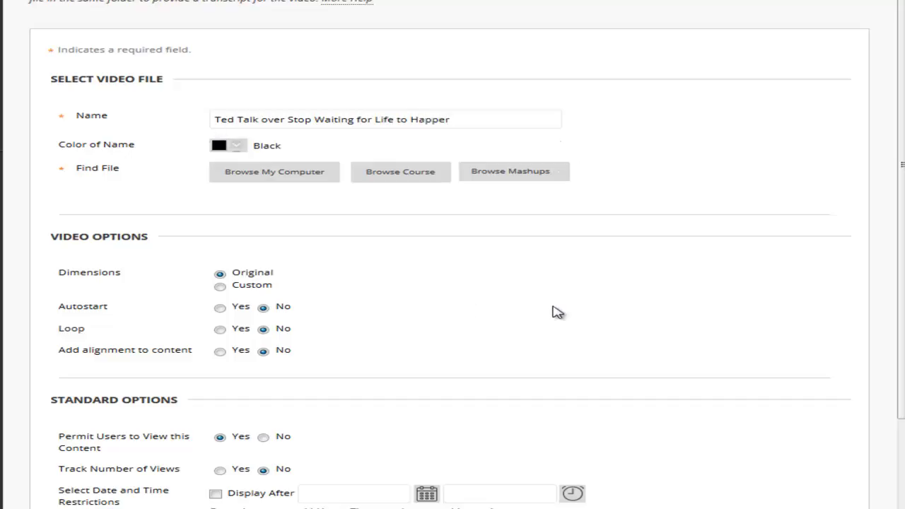
scroll(552, 313, "down", 1)
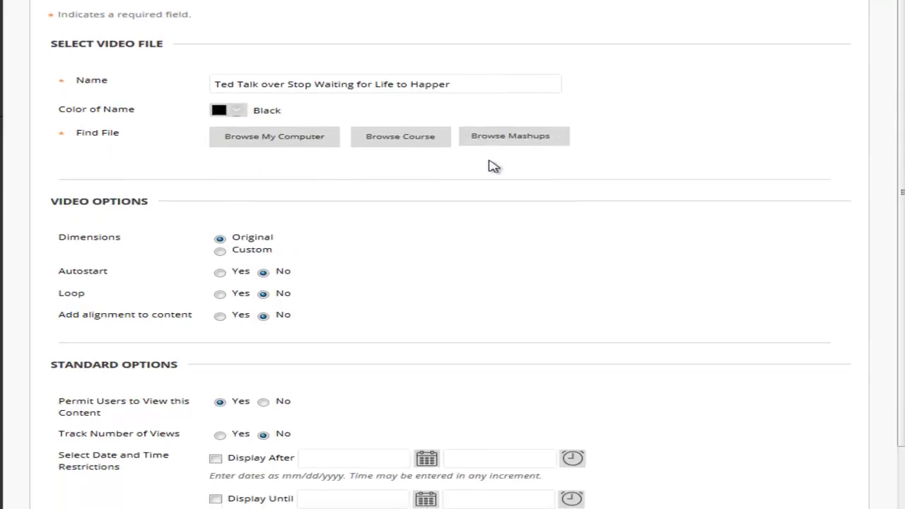
Search YouTube mashups with the pasted share link and select the Stop Waiting for Life to Happen talk.
left_click(504, 144)
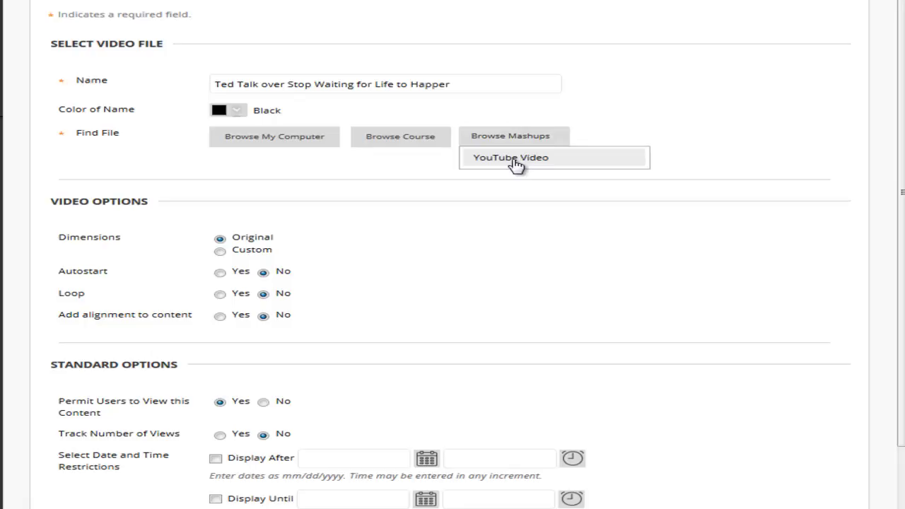
left_click(514, 159)
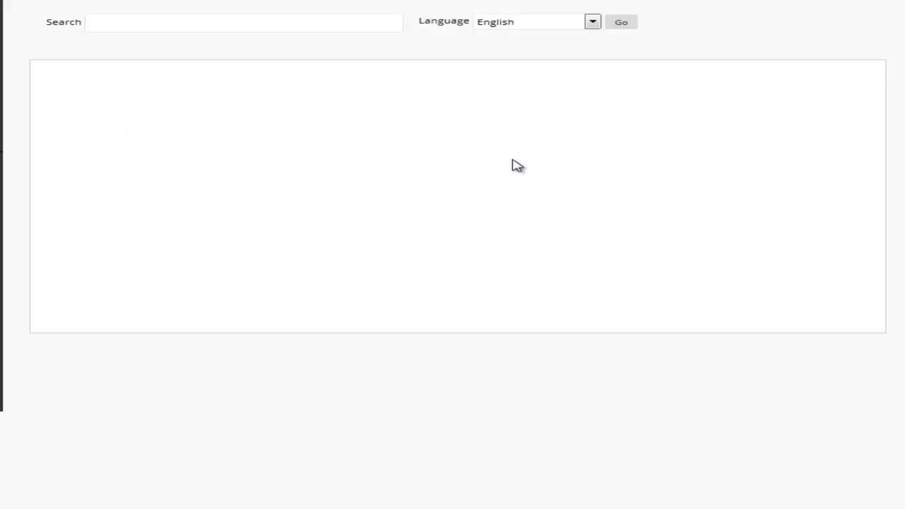
right_click(236, 23)
left_click(285, 83)
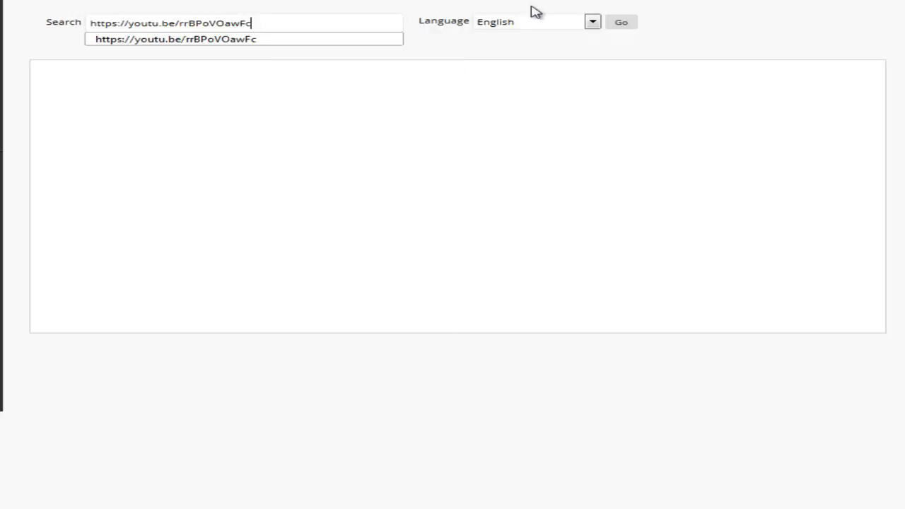
left_click(625, 23)
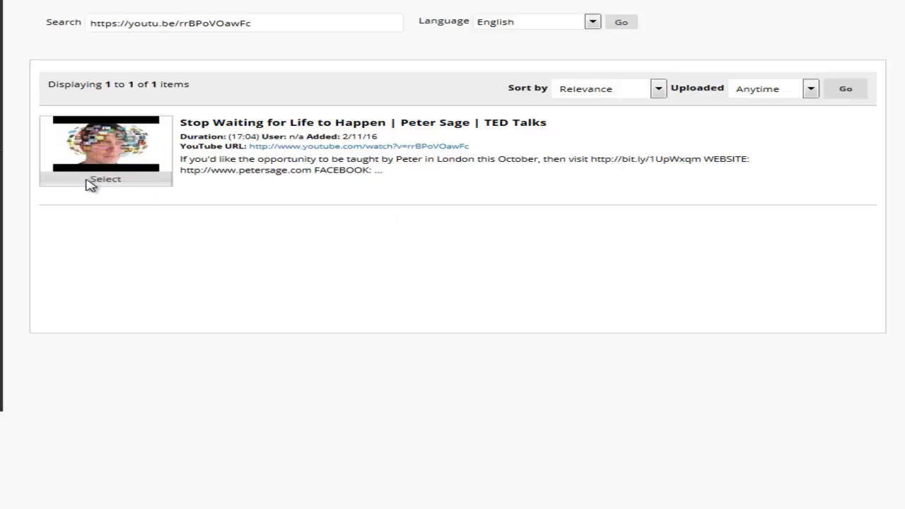
left_click(106, 181)
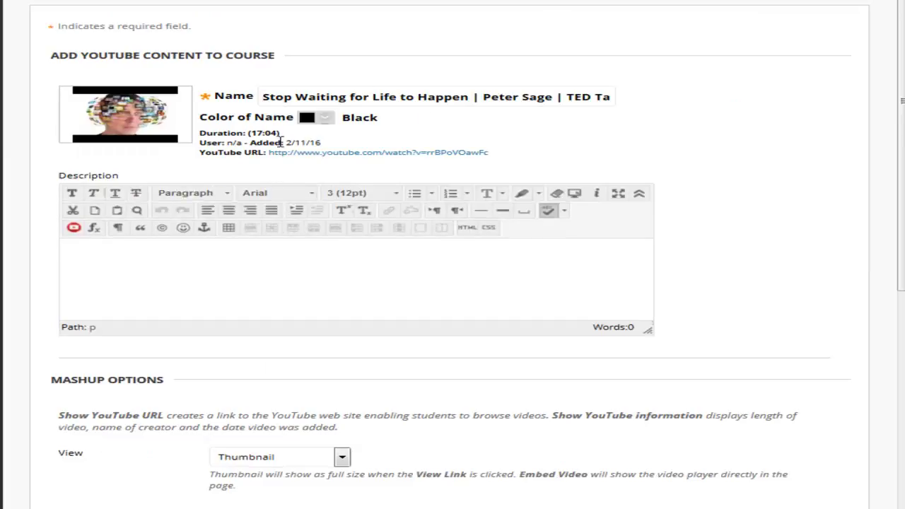
Describe the video as 'Watch this video over Life!!', keep Thumbnail view, and hide YouTube information.
left_click(121, 262)
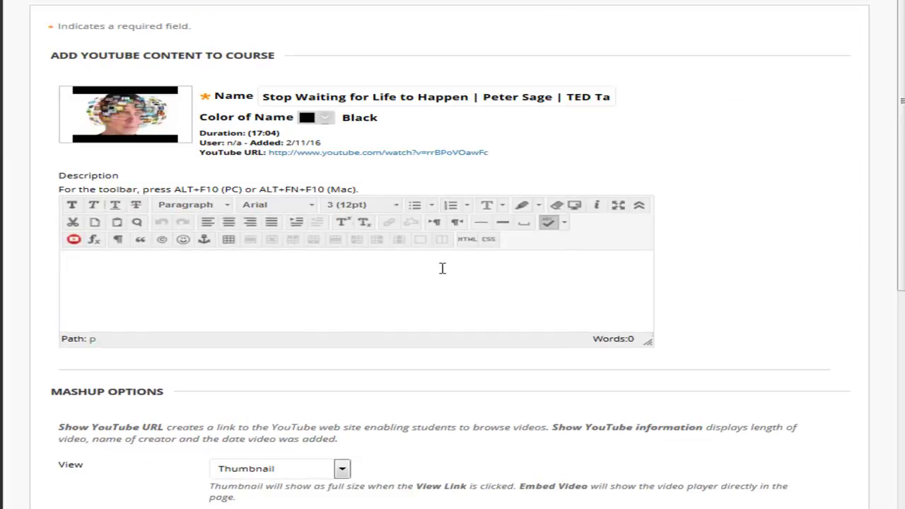
type("Watch this v")
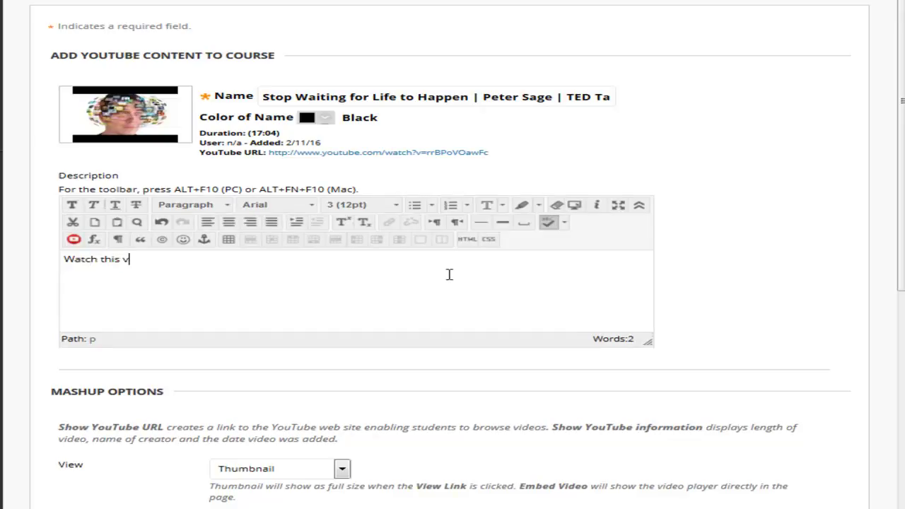
type("ideo over Life!!")
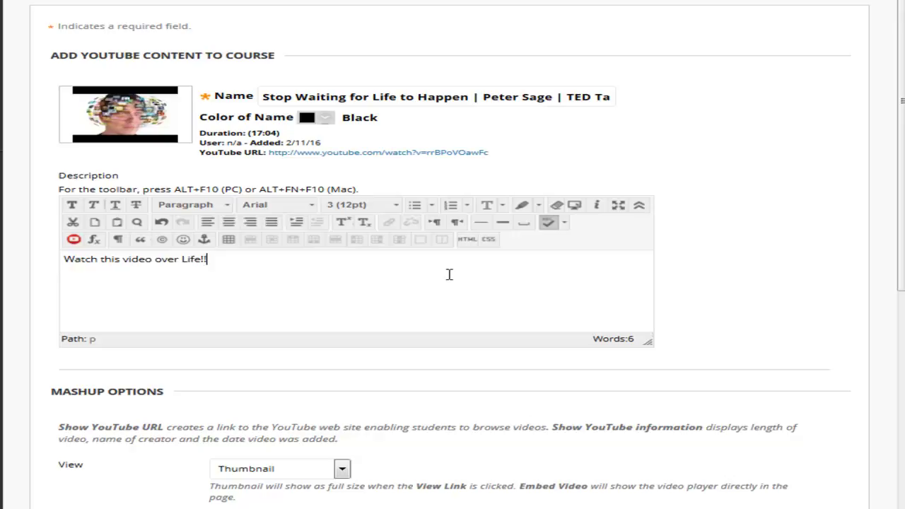
scroll(384, 390, "down", 4)
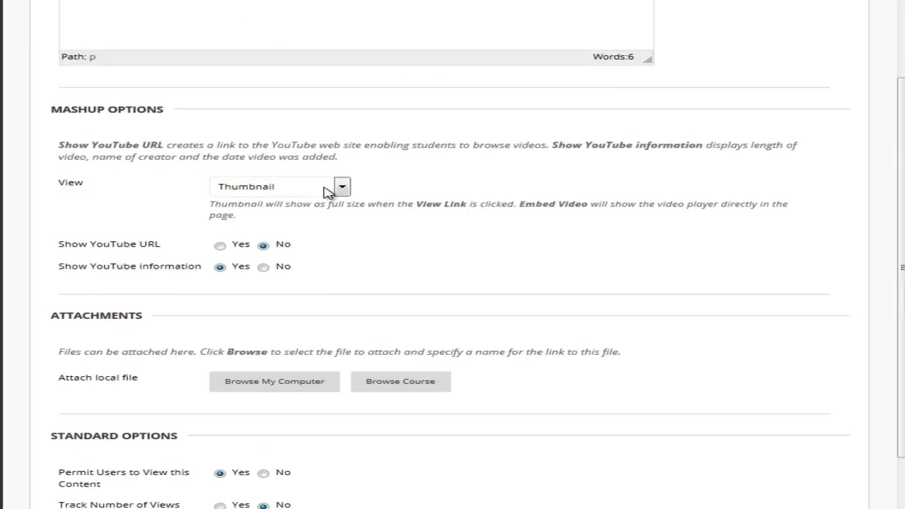
left_click(327, 191)
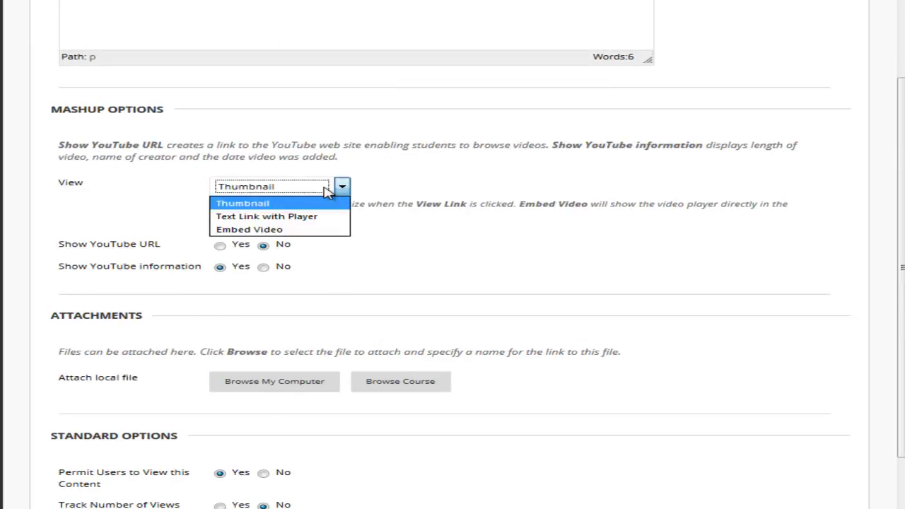
left_click(309, 205)
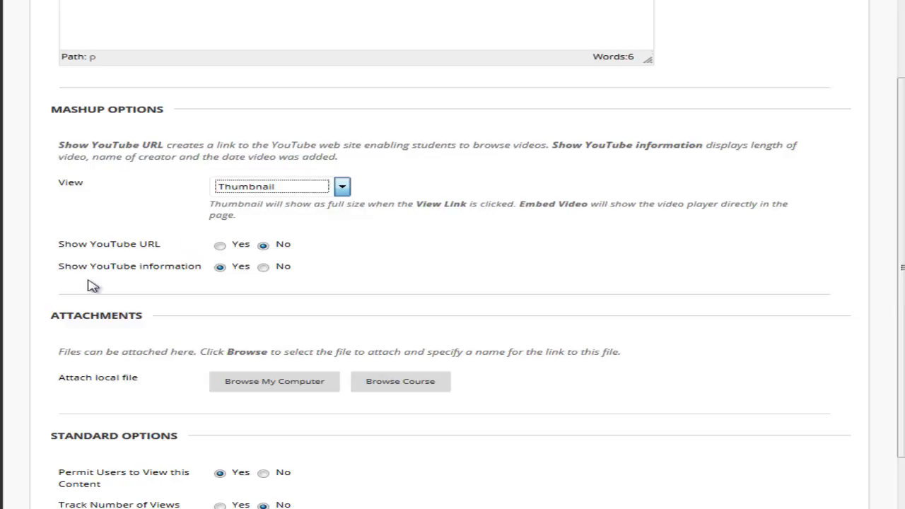
left_click(263, 268)
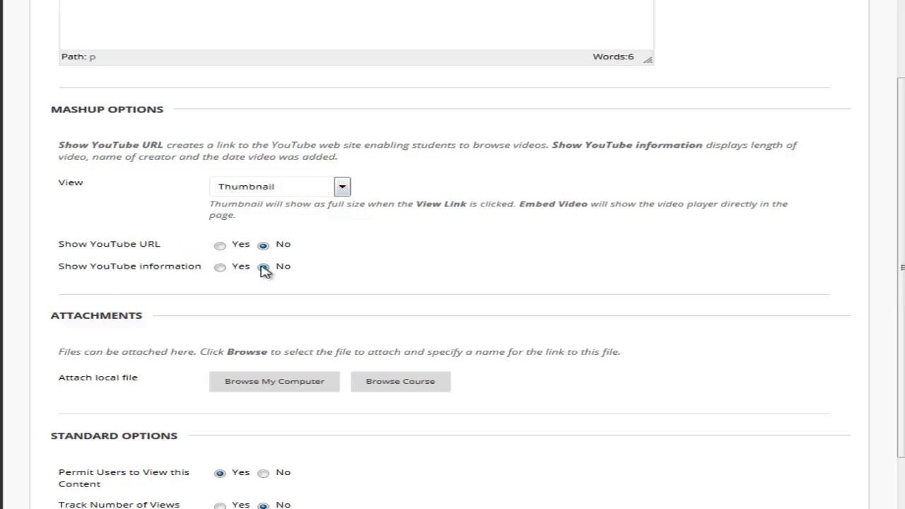
scroll(606, 251, "down", 3)
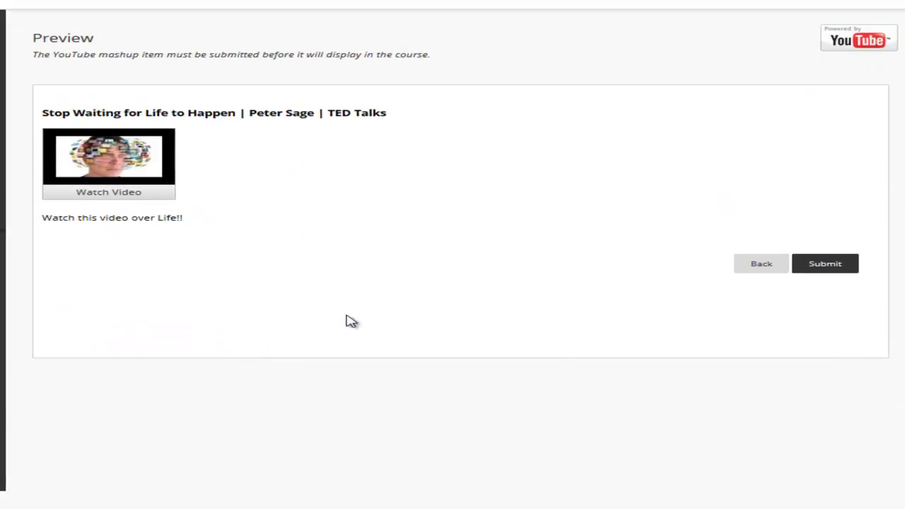
Play the talk from the preview thumbnail, then close the popup player.
left_click(110, 202)
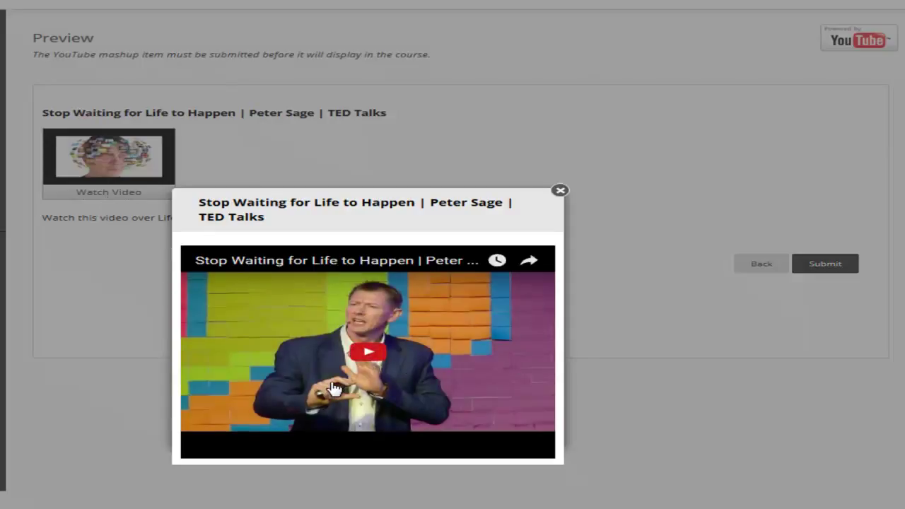
left_click(560, 191)
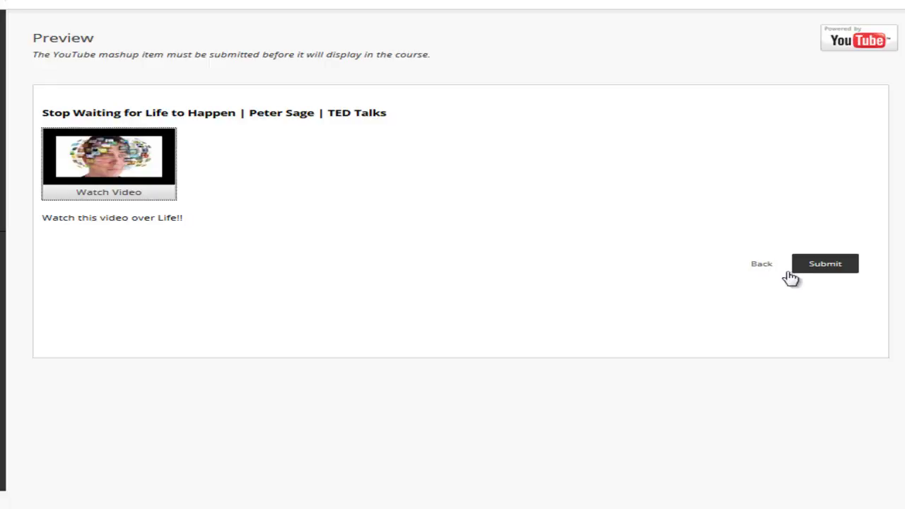
Switch the mashup view to Embed Video and submit it to the Lessons page.
left_click(769, 268)
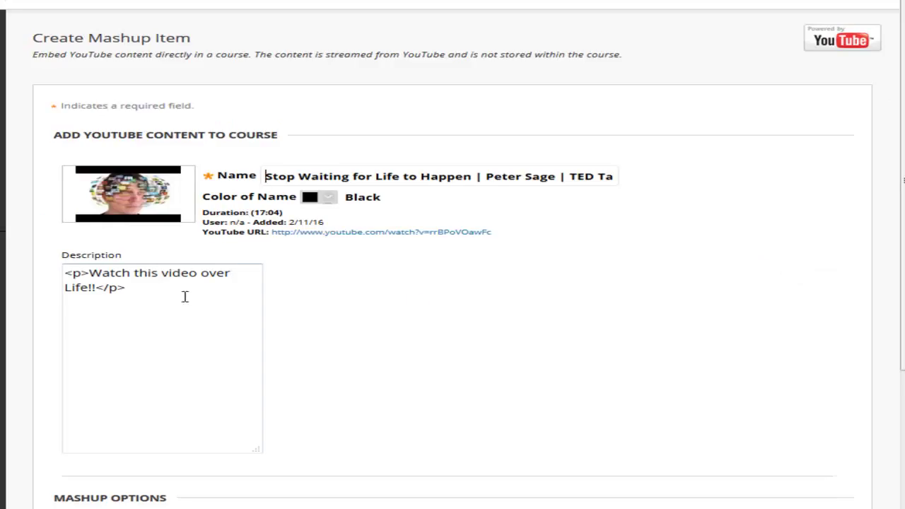
scroll(468, 316, "down", 4)
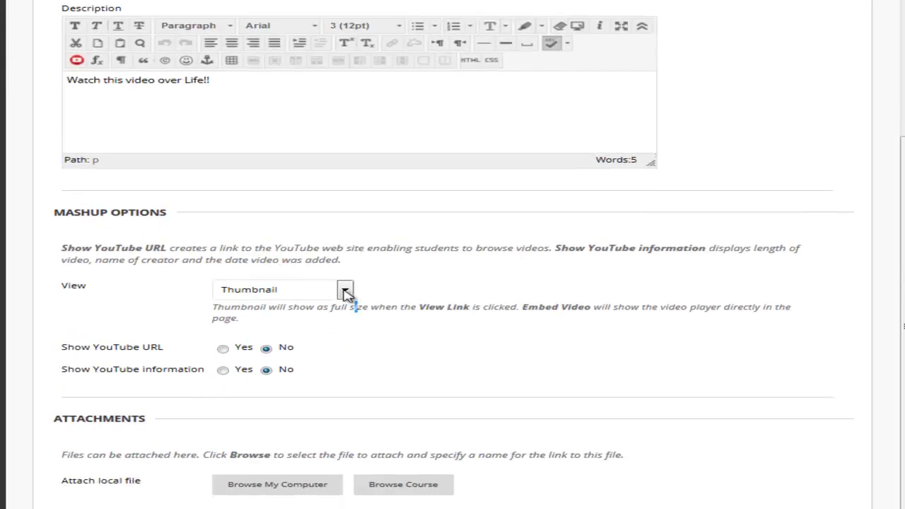
left_click(345, 291)
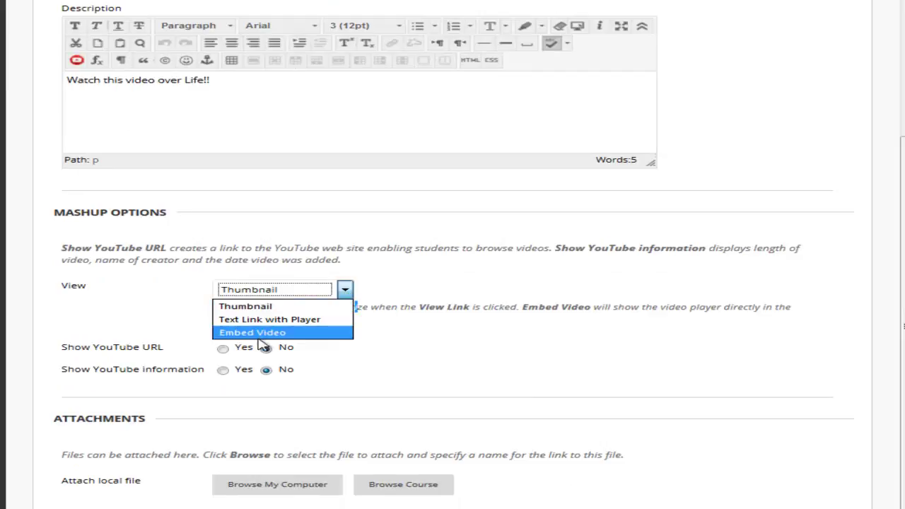
left_click(315, 333)
scroll(303, 446, "down", 1)
scroll(302, 453, "down", 2)
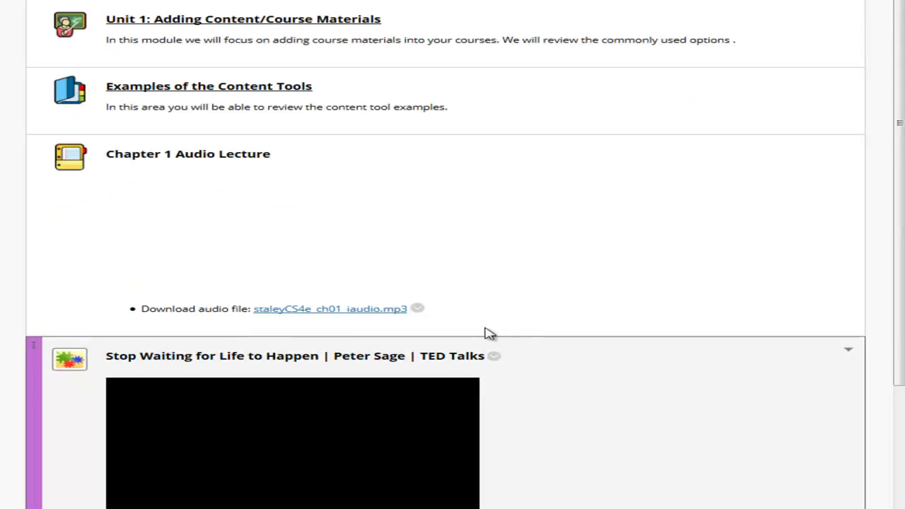
scroll(485, 331, "down", 2)
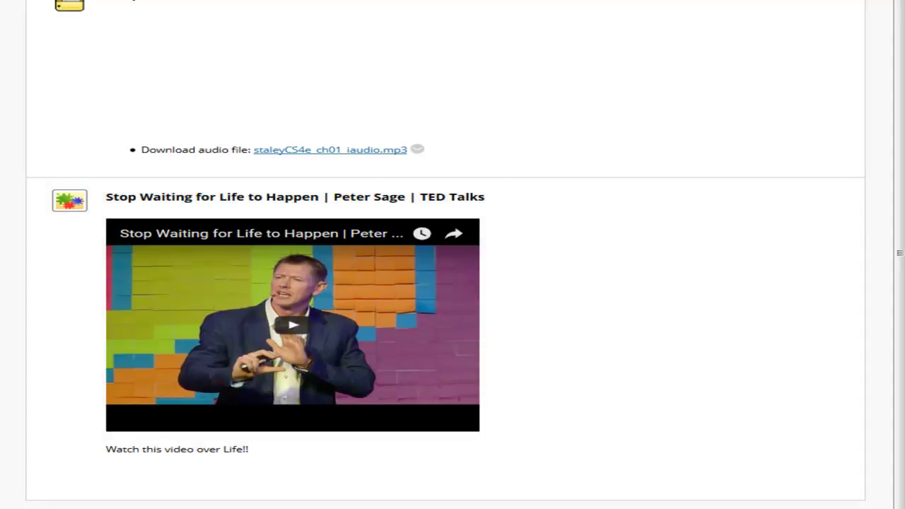
scroll(596, 245, "up", 2)
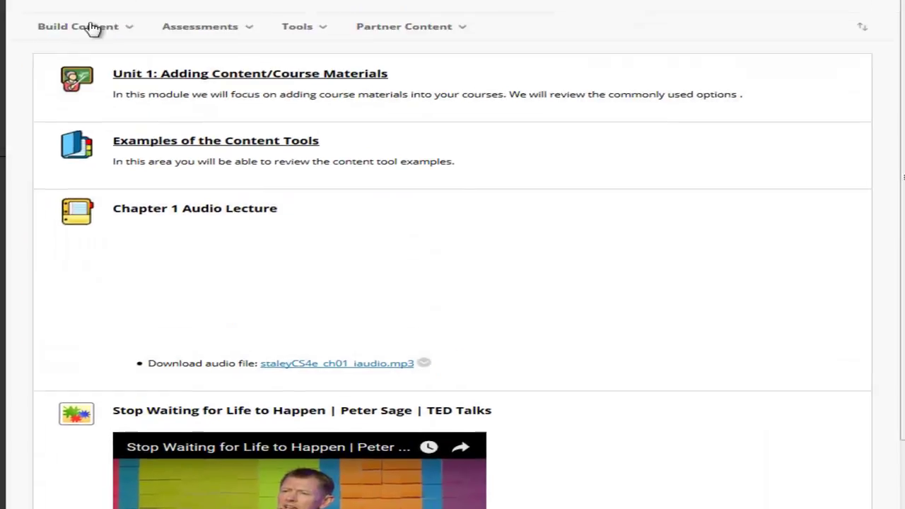
Create a blank page titled 'Example of an Embedded Video' and place the cursor in its content area.
left_click(88, 26)
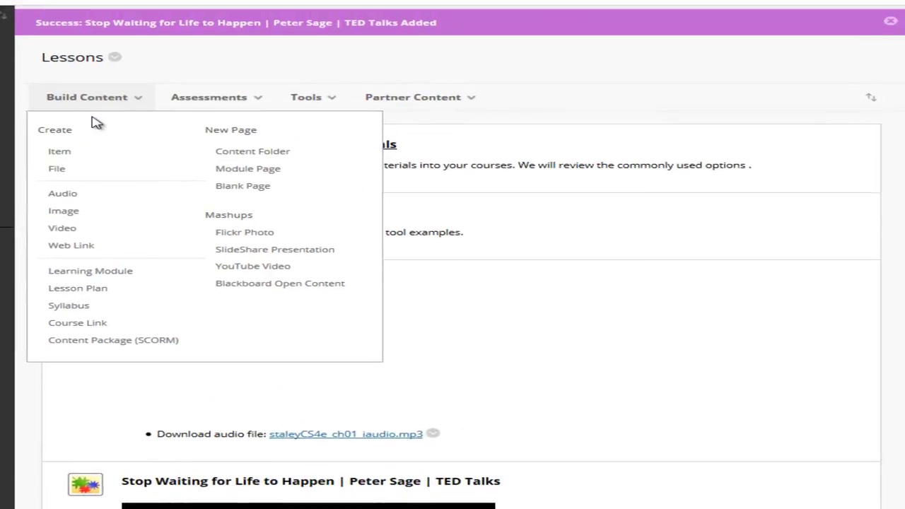
left_click(244, 187)
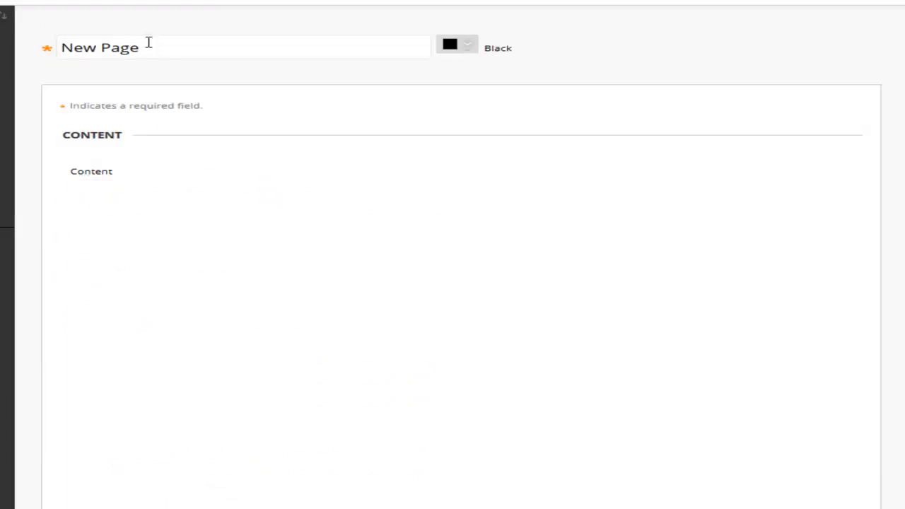
left_click(162, 54)
key("ctrl+a")
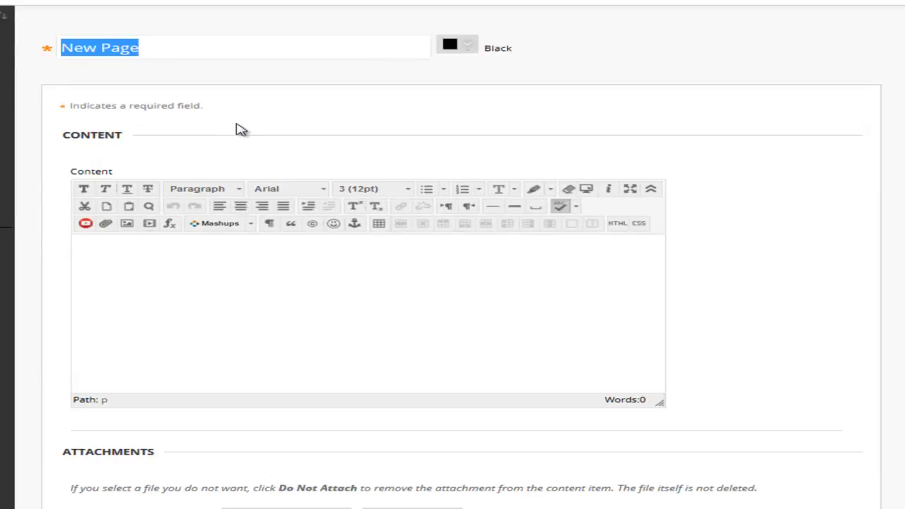
type("Examp")
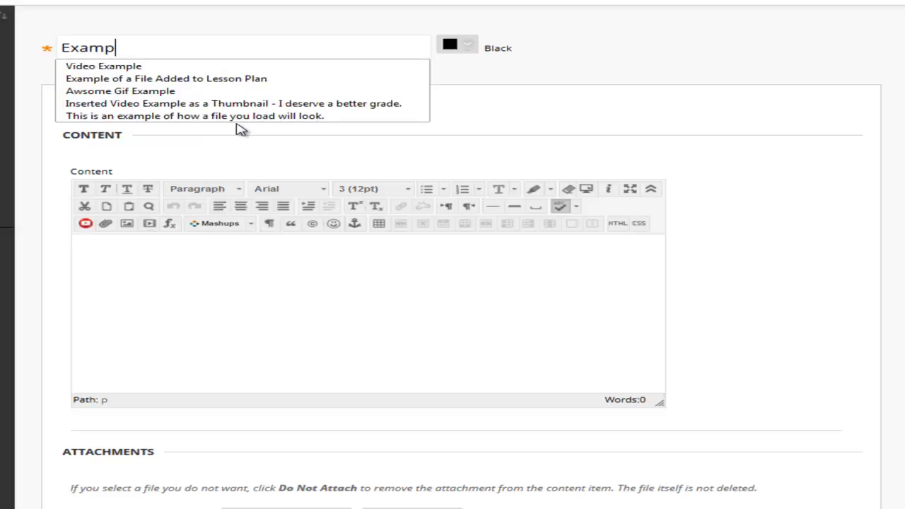
type("le of ")
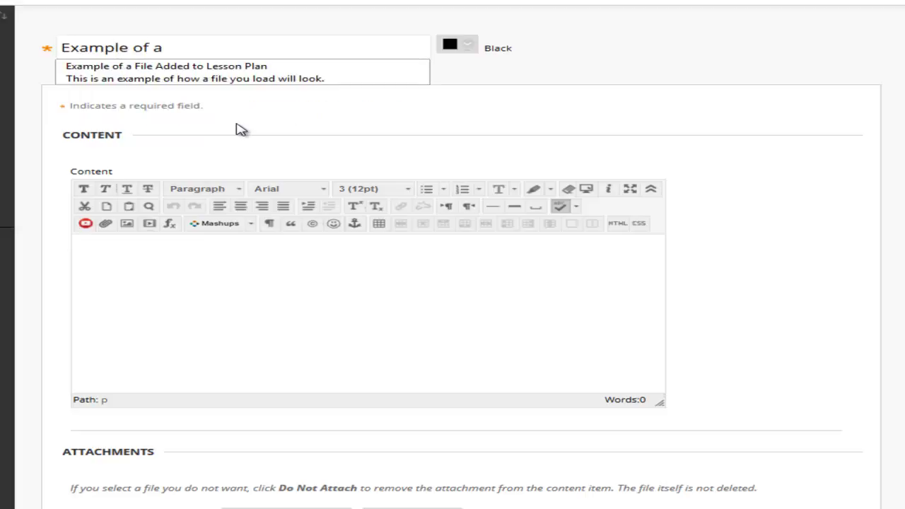
type("an Eb")
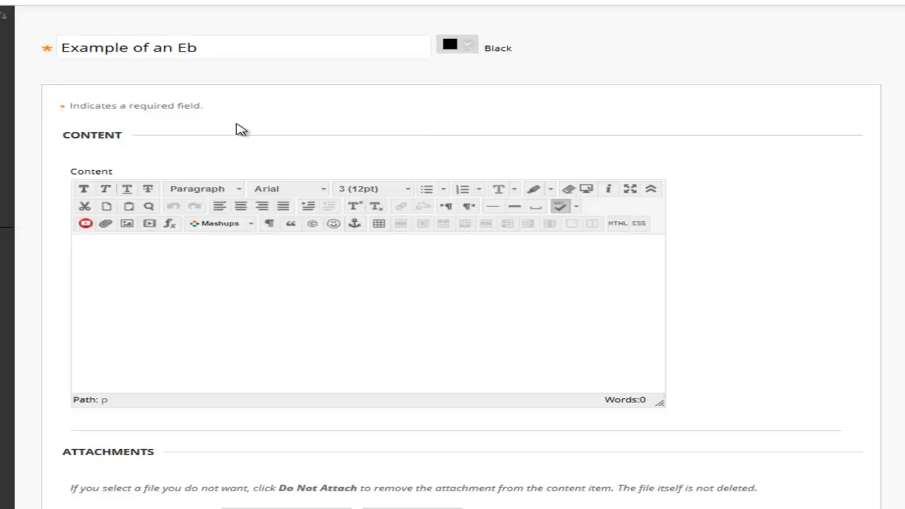
key("BackSpace")
type("mbedded Video")
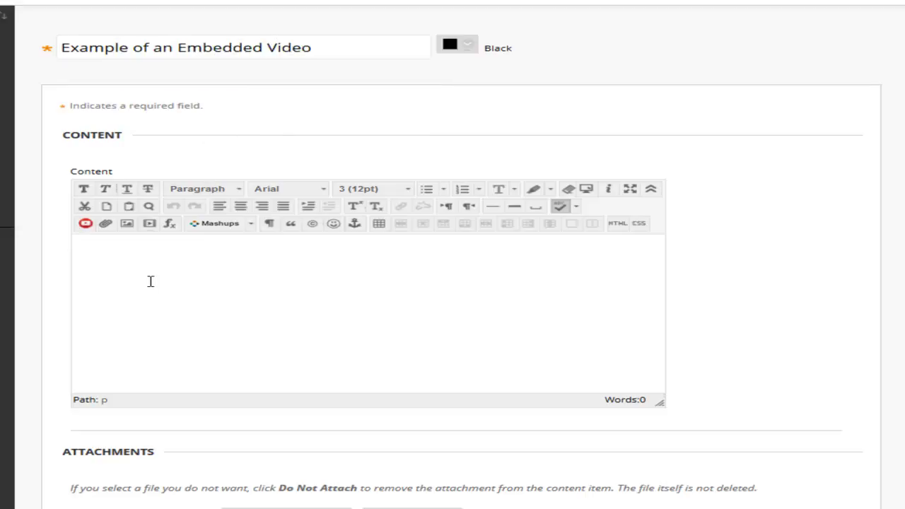
left_click(148, 277)
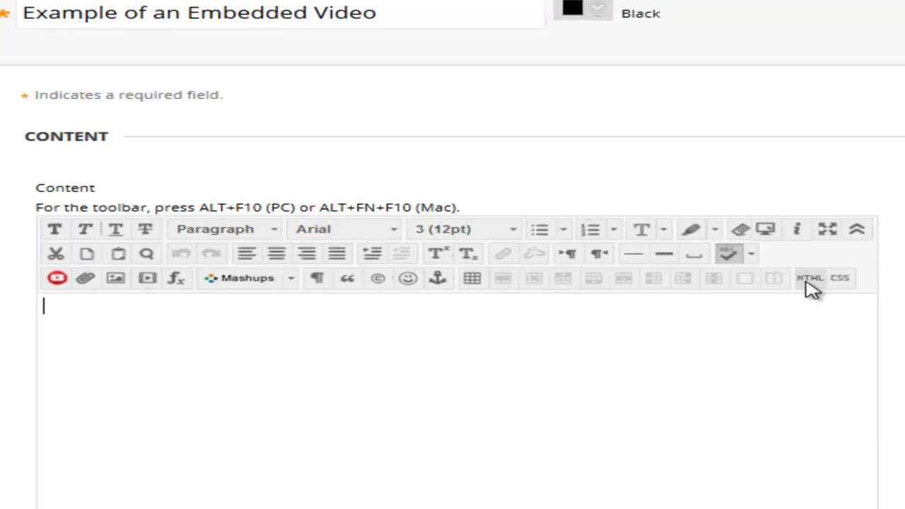
Paste the copied ASL122 Unit 6.1 iframe embed code into the page's HTML view and update.
left_click(810, 279)
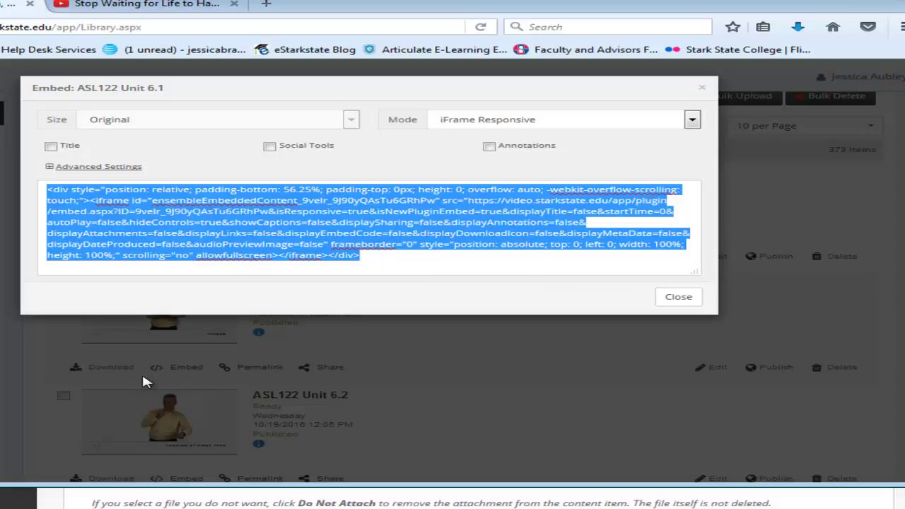
right_click(114, 201)
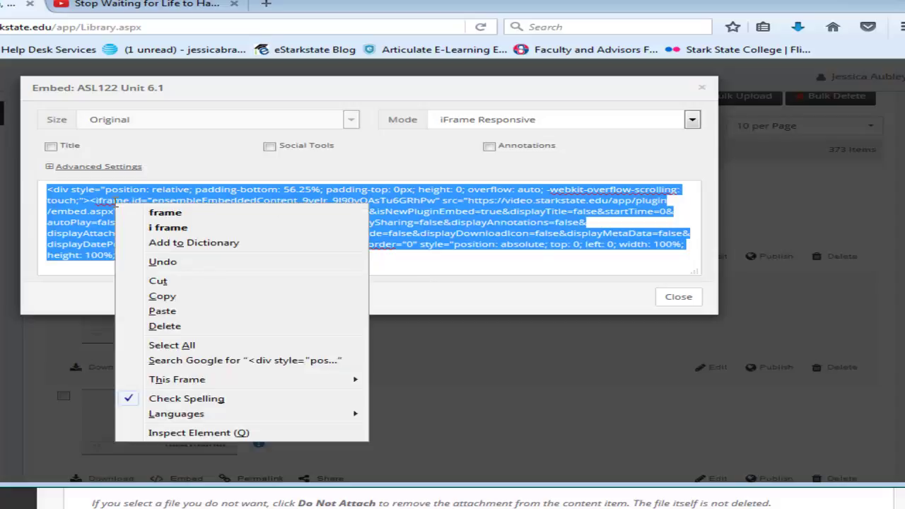
left_click(179, 296)
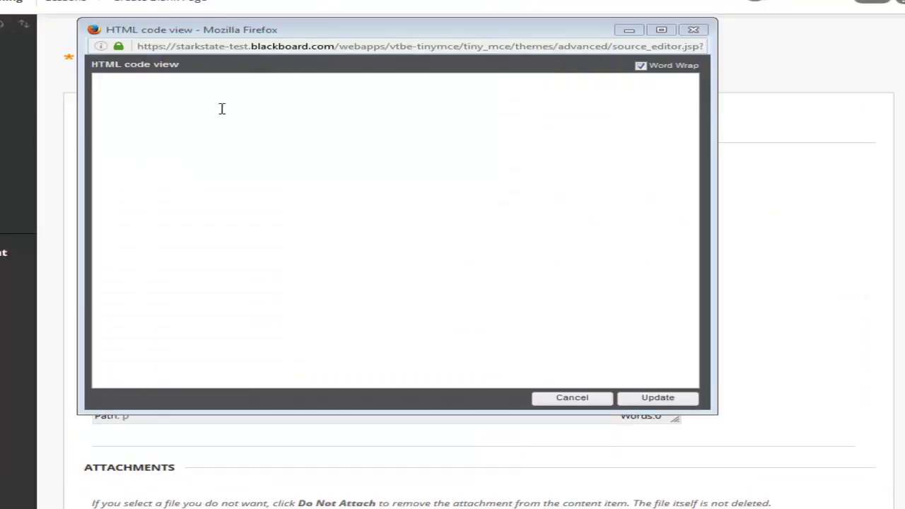
left_click(219, 107)
right_click(219, 108)
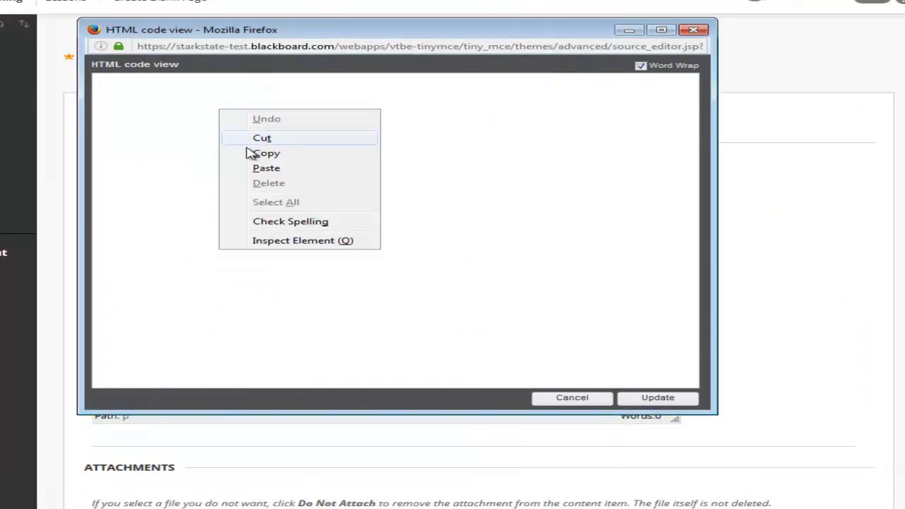
left_click(277, 166)
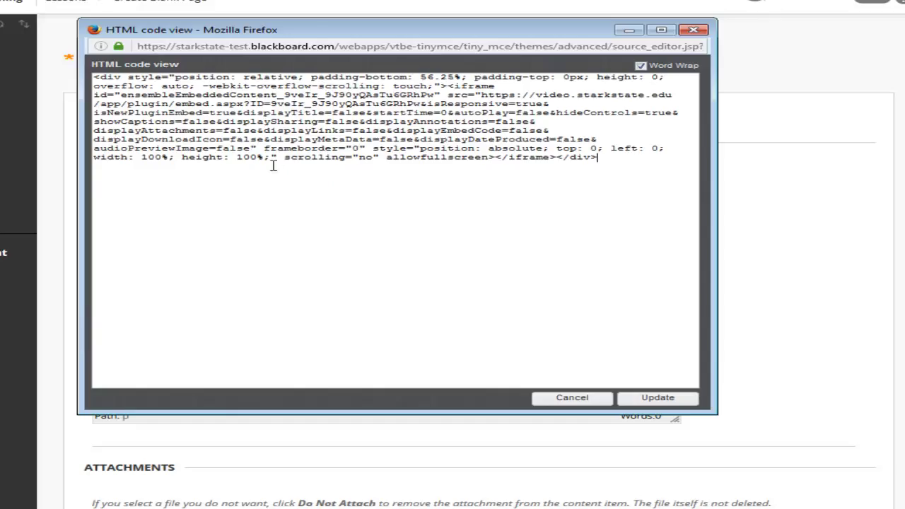
left_click(644, 399)
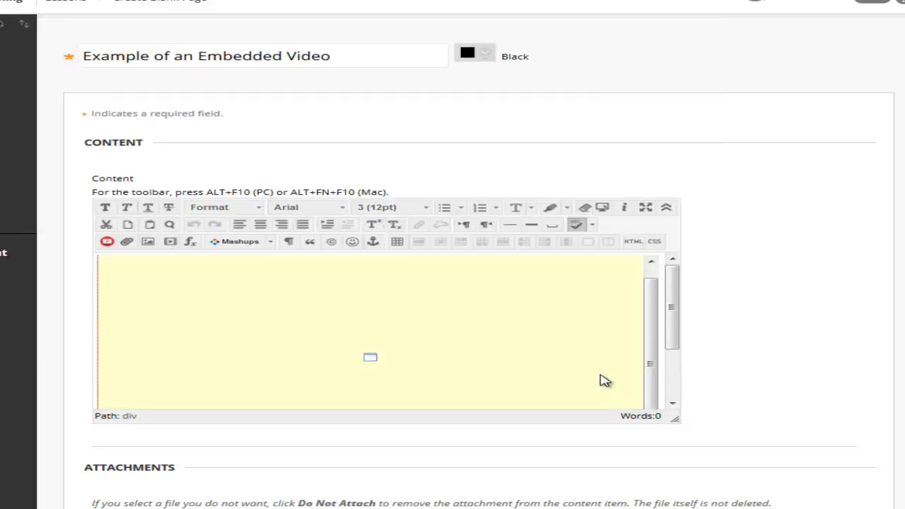
Submit the Example of an Embedded Video page so it saves to Lessons.
scroll(565, 373, "down", 2)
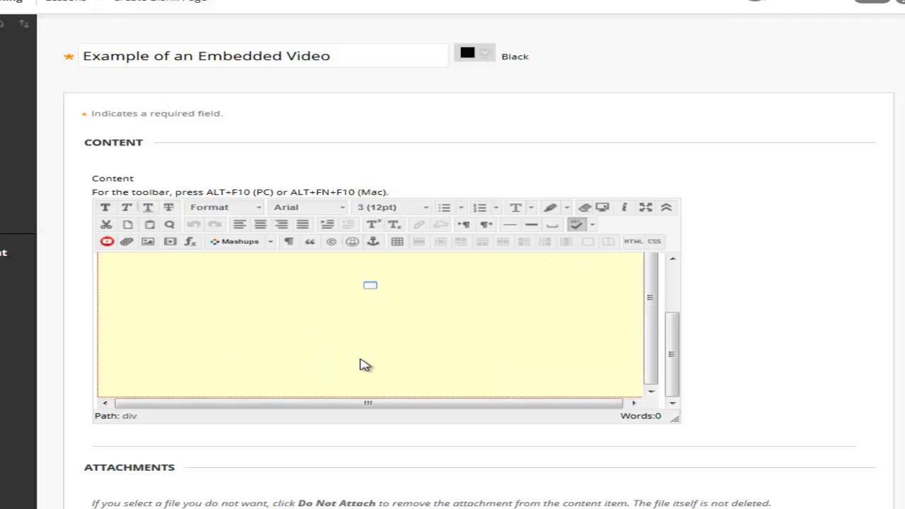
scroll(520, 433, "down", 5)
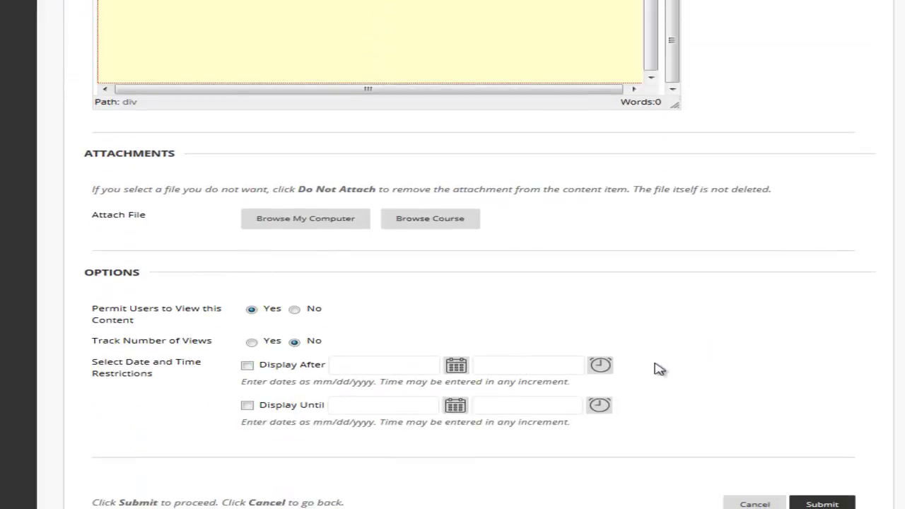
scroll(852, 495, "down", 1)
left_click(852, 487)
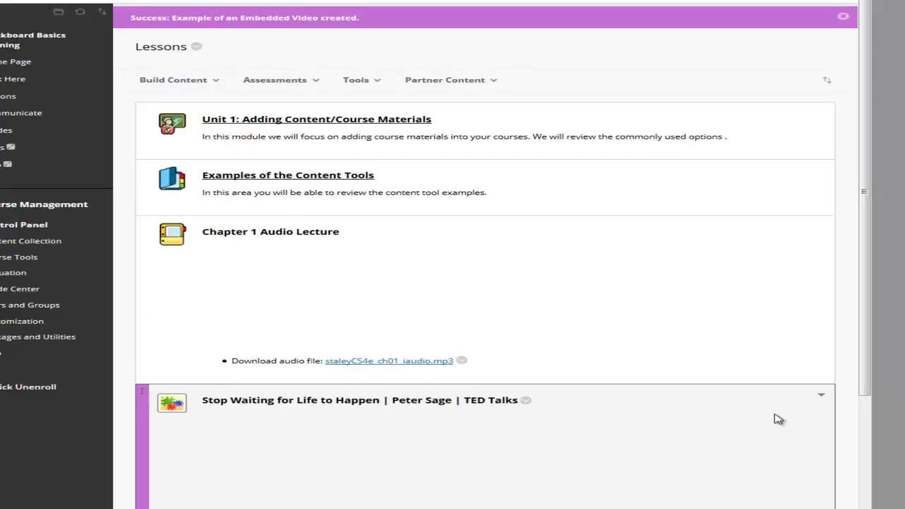
scroll(676, 153, "down", 2)
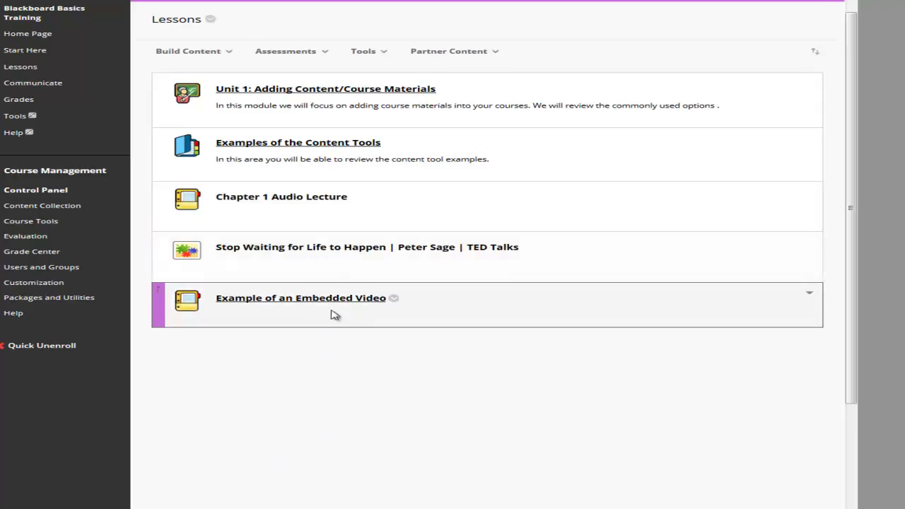
scroll(705, 103, "up", 2)
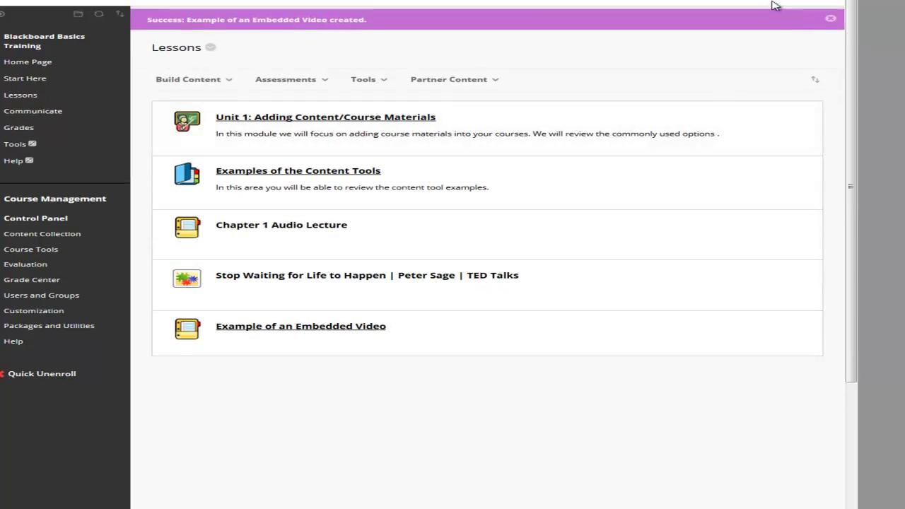
In Student Preview, open Example of an Embedded Video from Lessons, play and pause it, then exit.
left_click(725, 12)
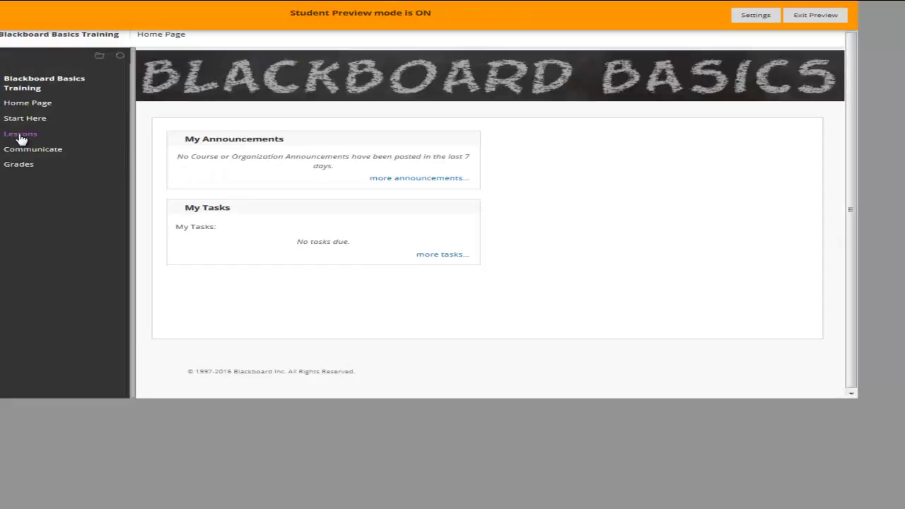
left_click(16, 136)
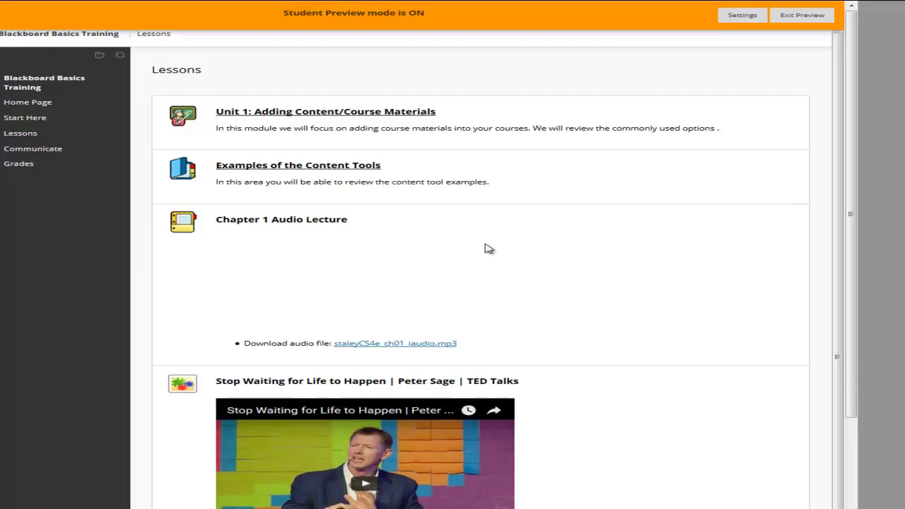
scroll(689, 346, "down", 1)
scroll(689, 346, "down", 2)
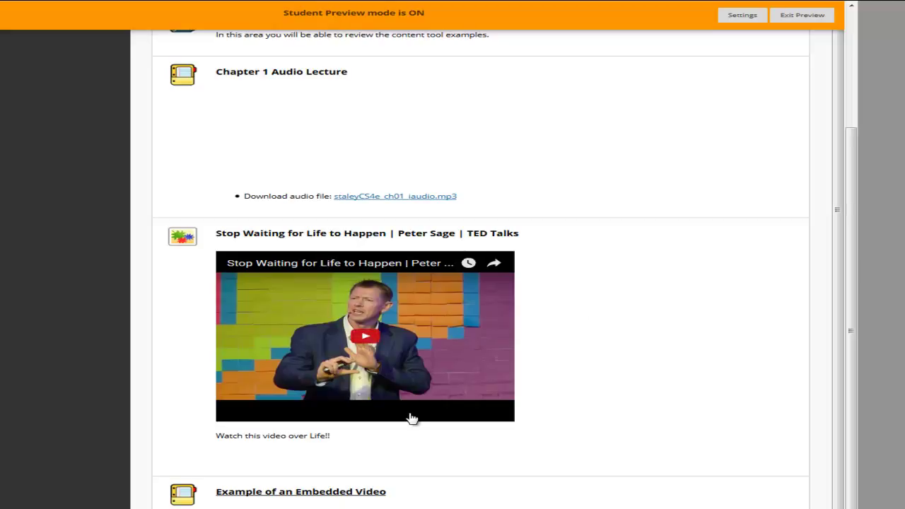
left_click(250, 498)
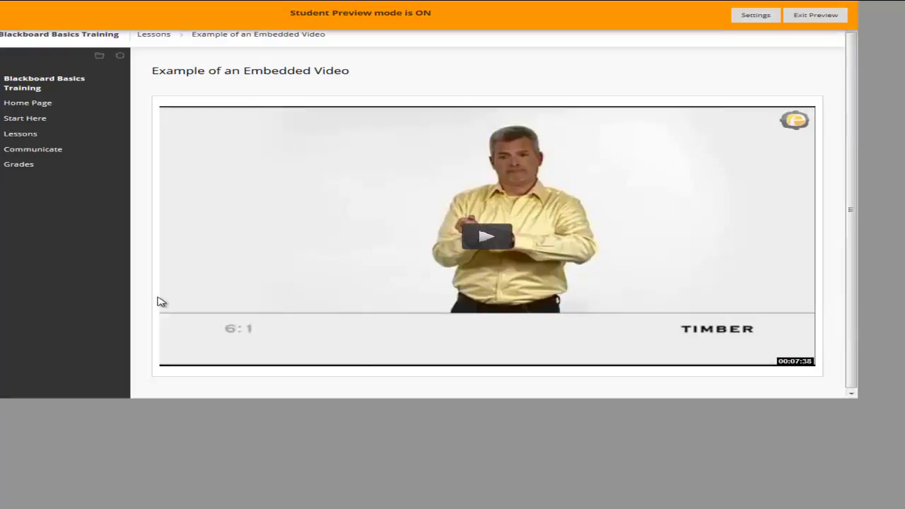
left_click(496, 243)
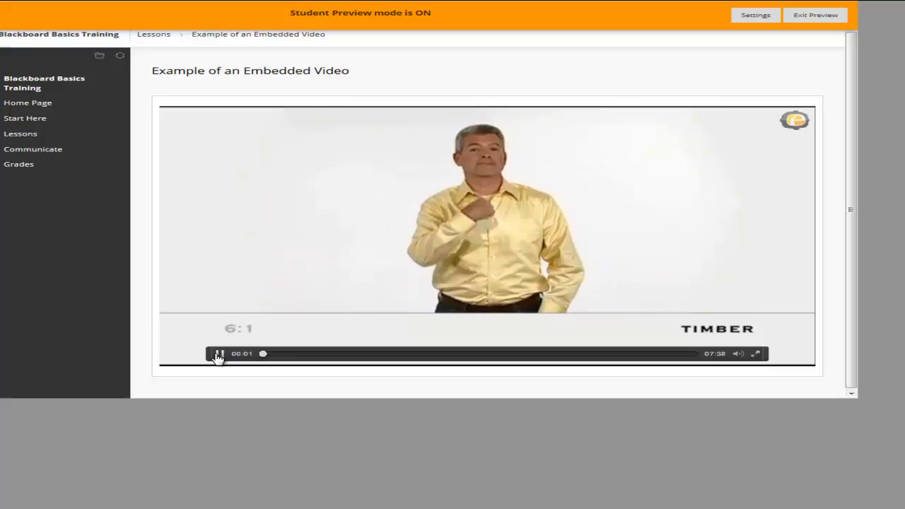
left_click(219, 355)
left_click(820, 18)
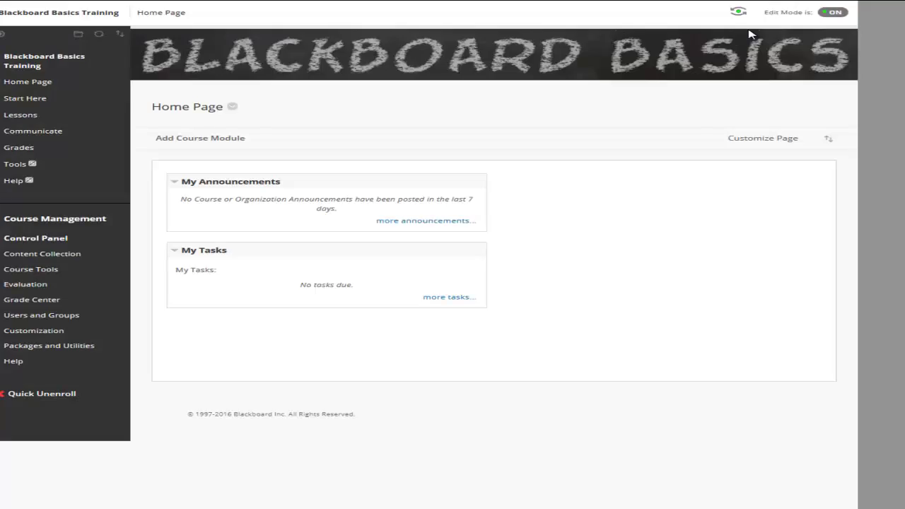
Return to the Lessons content area from the course menu.
left_click(32, 120)
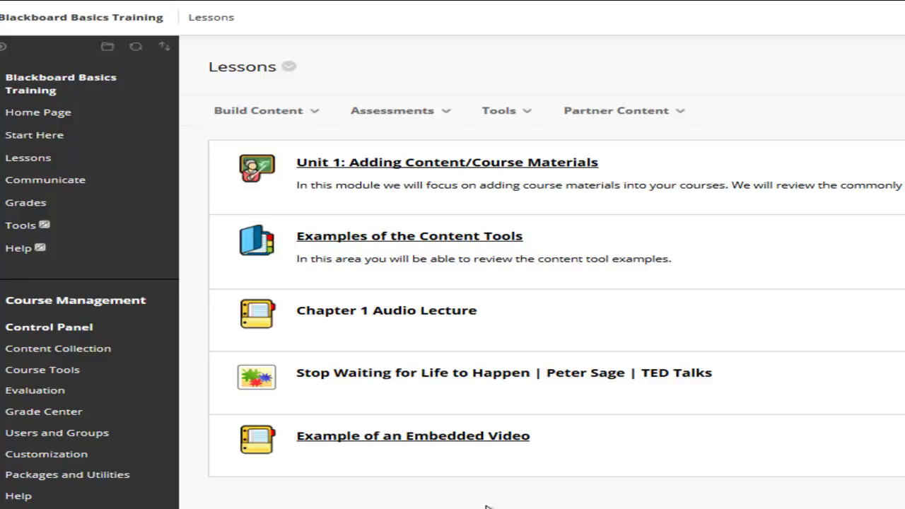
Create a video item named 'Video from my computer' using the Sept 14 gradebook-question MP4 from Documents > Camtasia Studio.
left_click(301, 117)
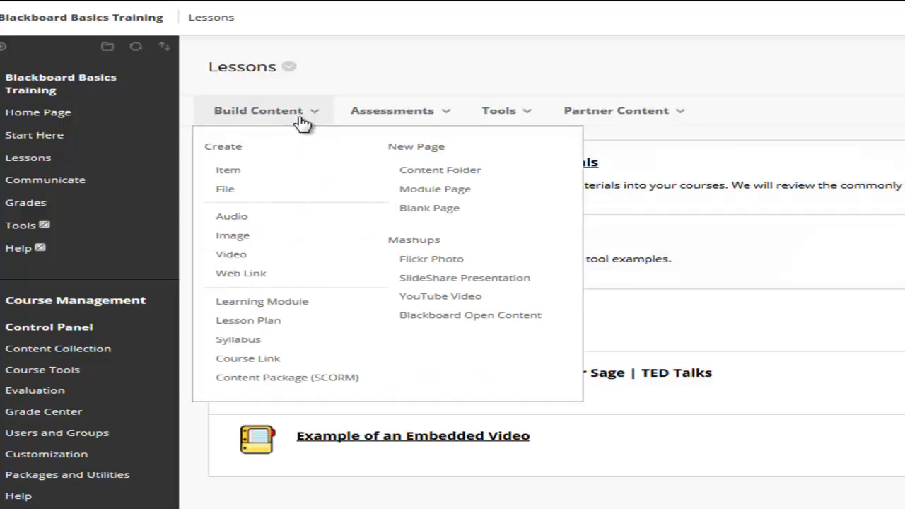
left_click(239, 259)
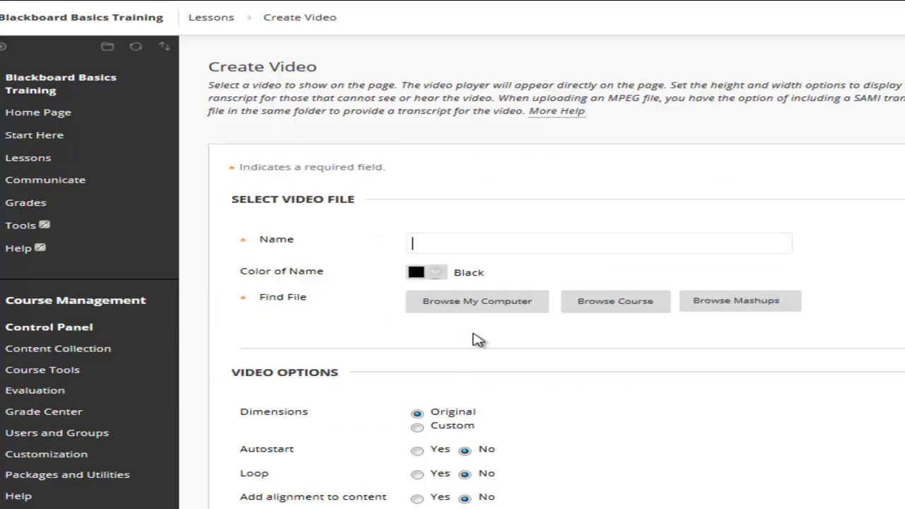
type("Video from my computer")
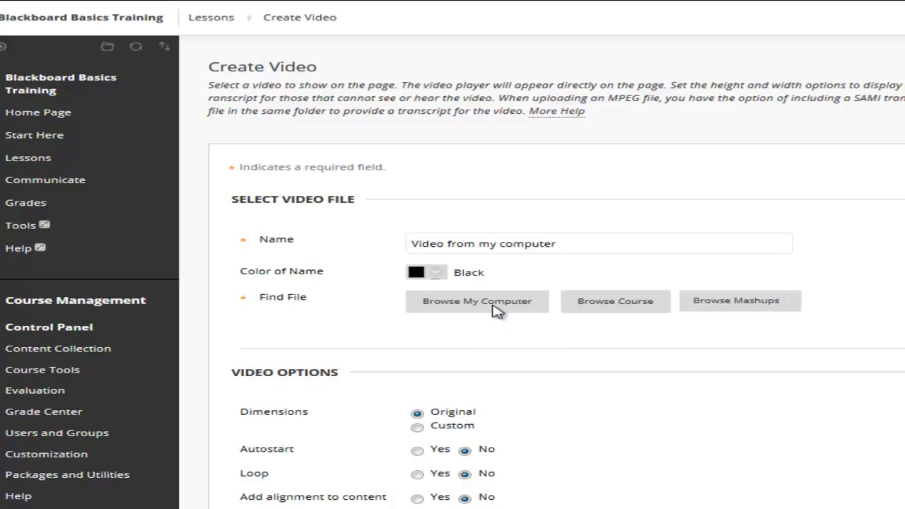
left_click(497, 310)
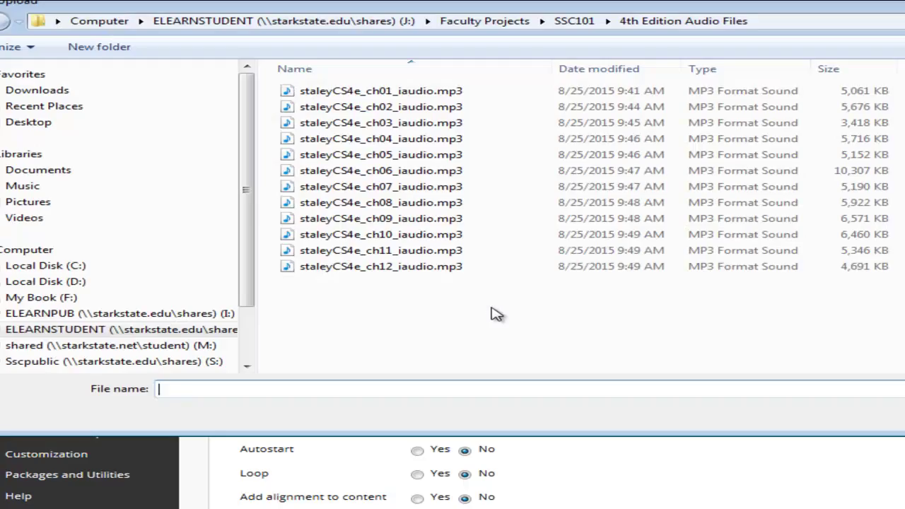
left_click(65, 174)
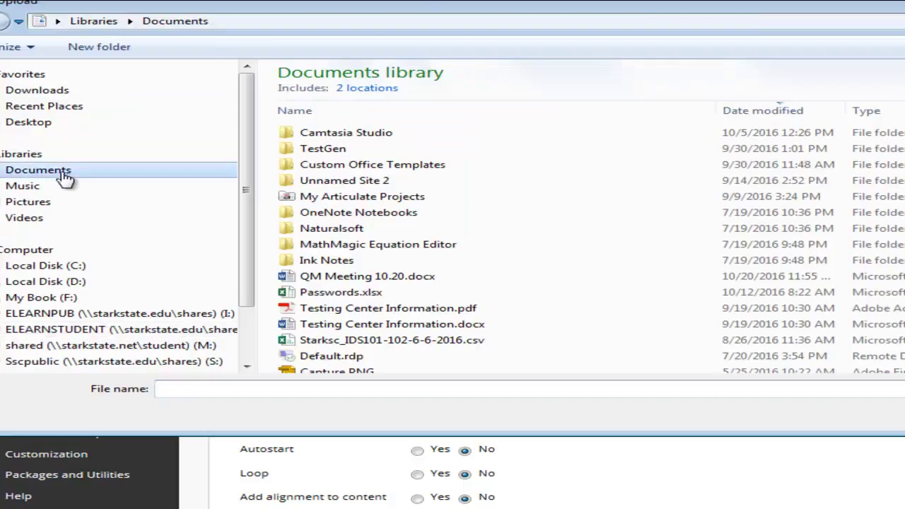
double_click(322, 134)
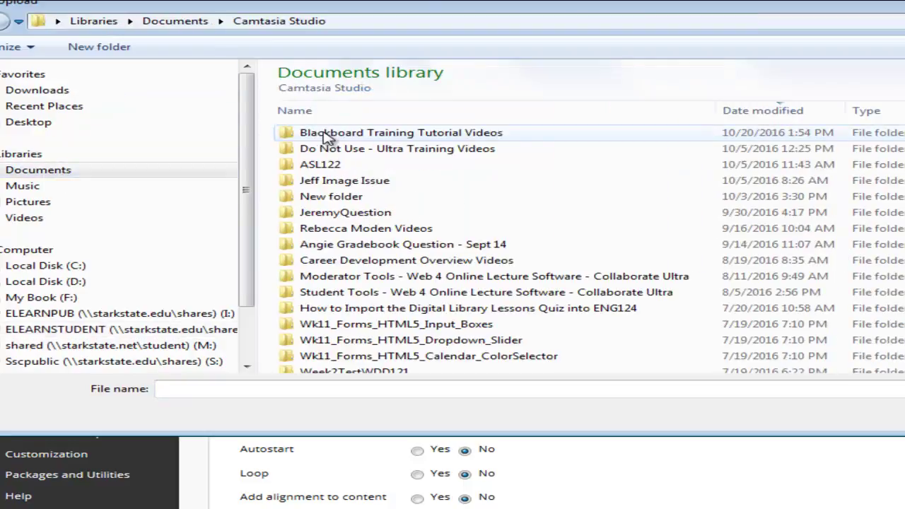
double_click(309, 249)
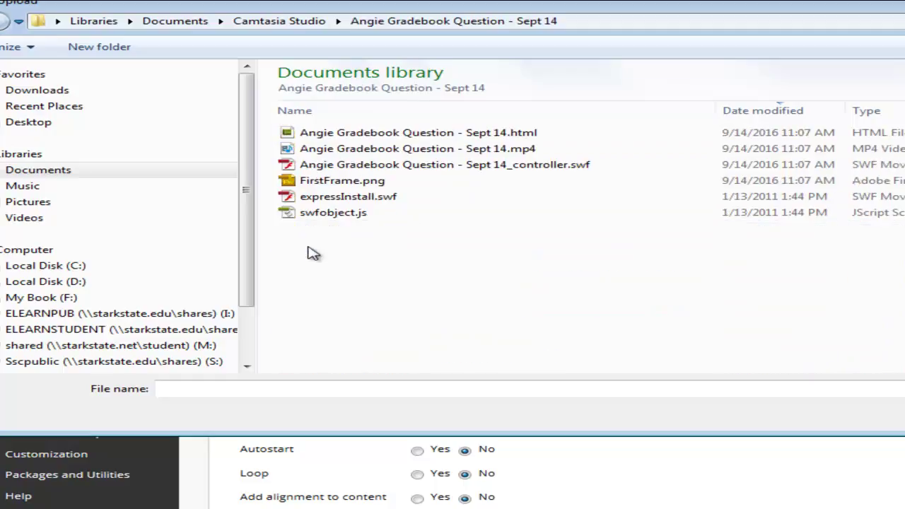
double_click(337, 150)
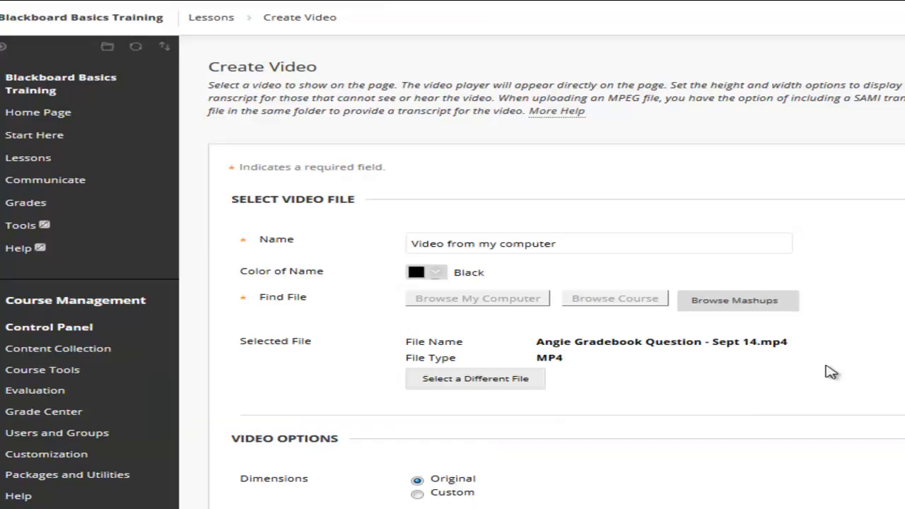
Submit the Video from my computer item and test its MP4 download link on Lessons.
scroll(721, 374, "down", 1)
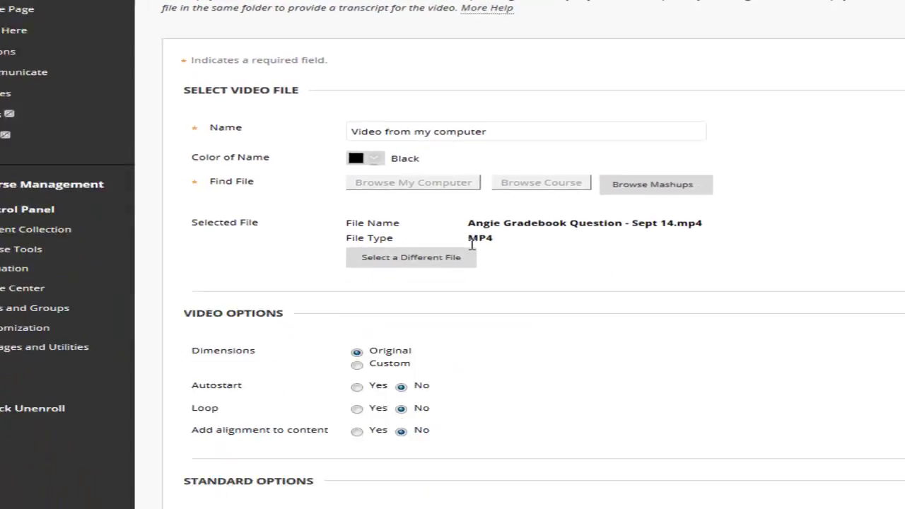
scroll(622, 193, "down", 2)
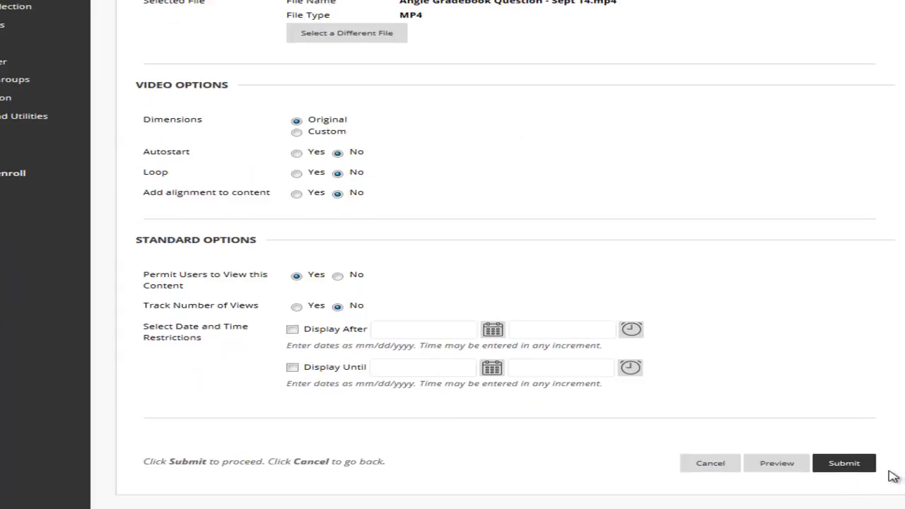
left_click(845, 463)
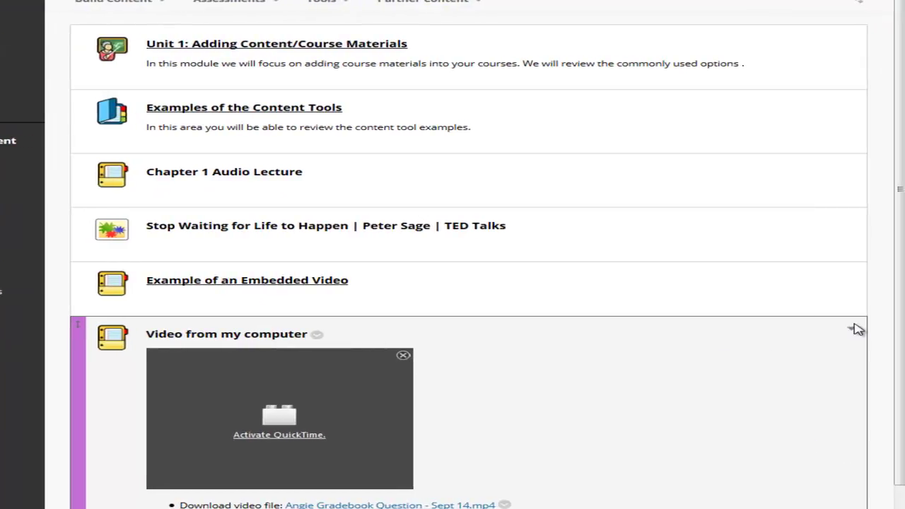
scroll(636, 303, "down", 1)
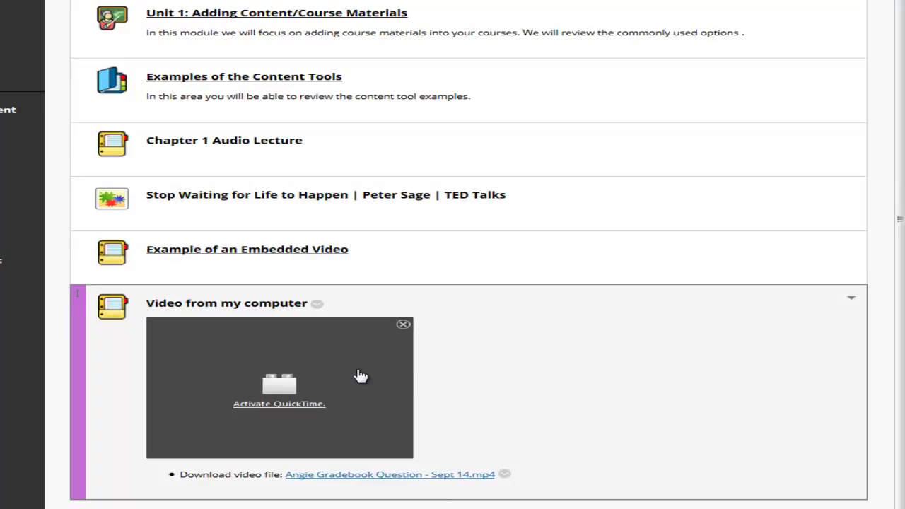
left_click(431, 484)
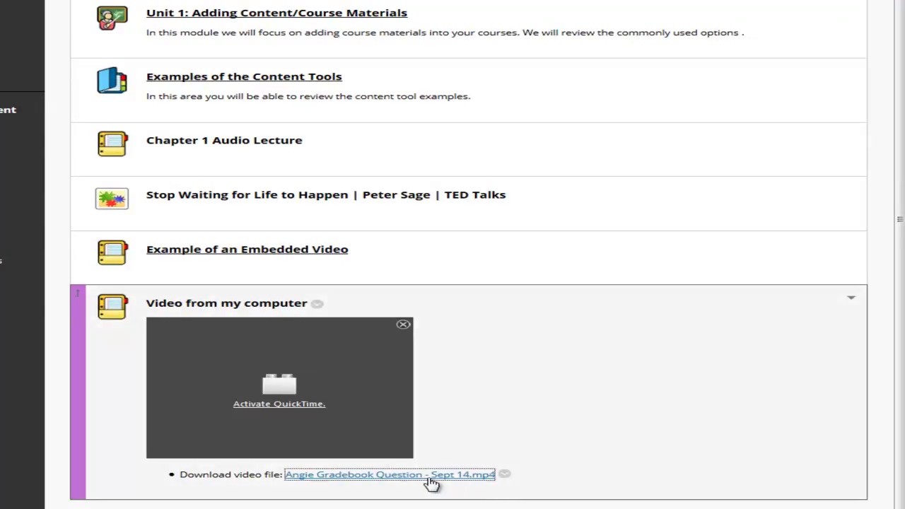